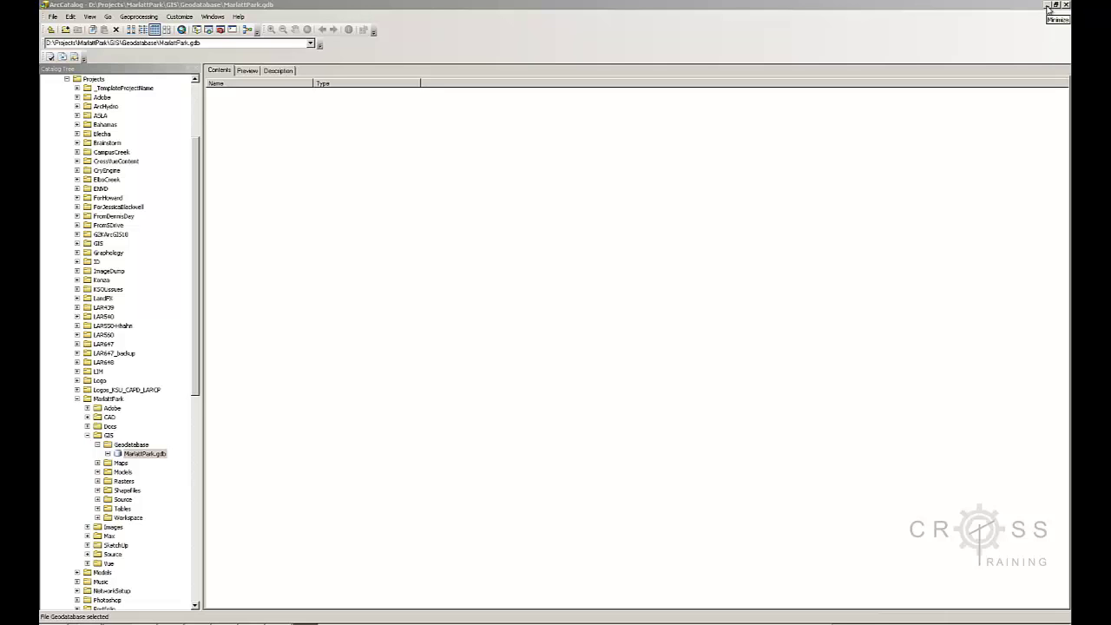
Minimize ArcCatalog to reveal the ArcMap document with its layer list and ArcToolbox
left_click(1049, 7)
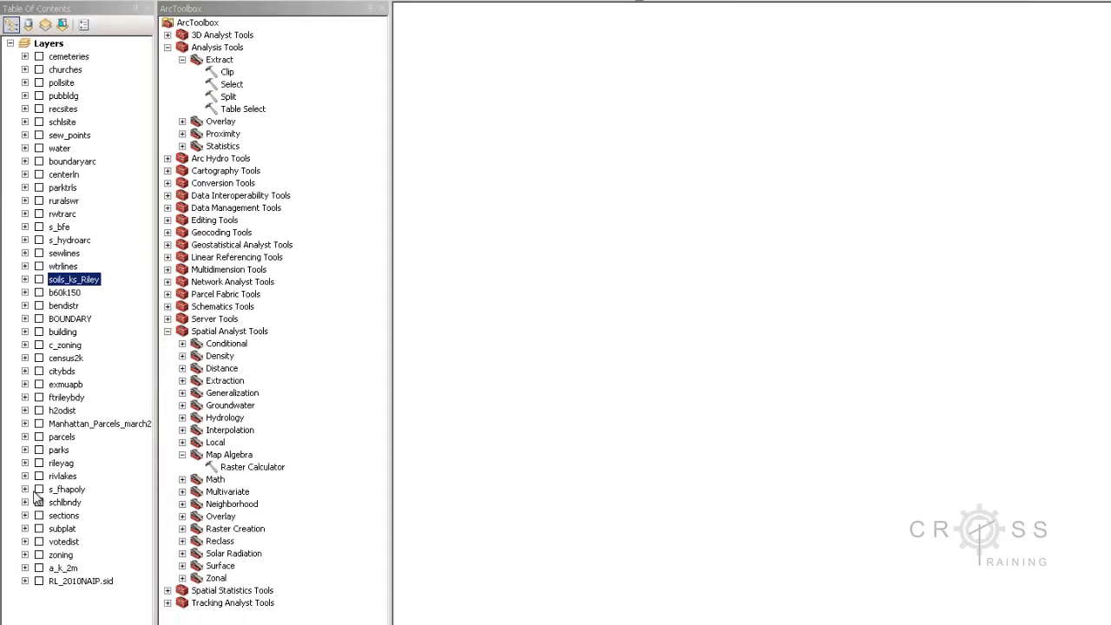
Turn on the RL_2010NAIP.sid aerial image and then the a_k_2m elevation raster
left_click(38, 581)
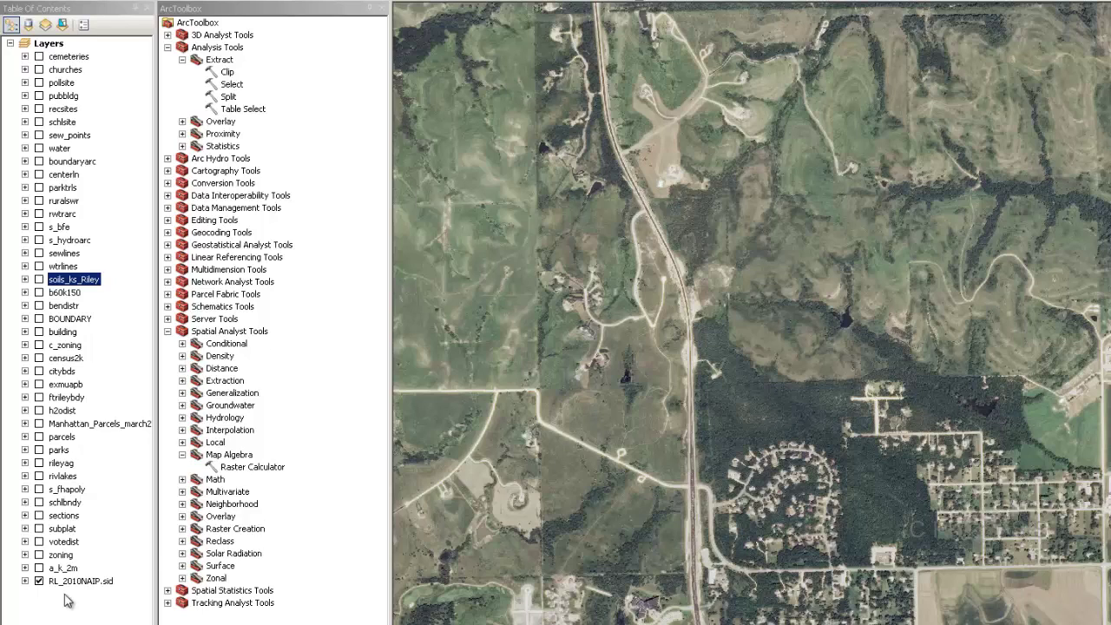
left_click(39, 568)
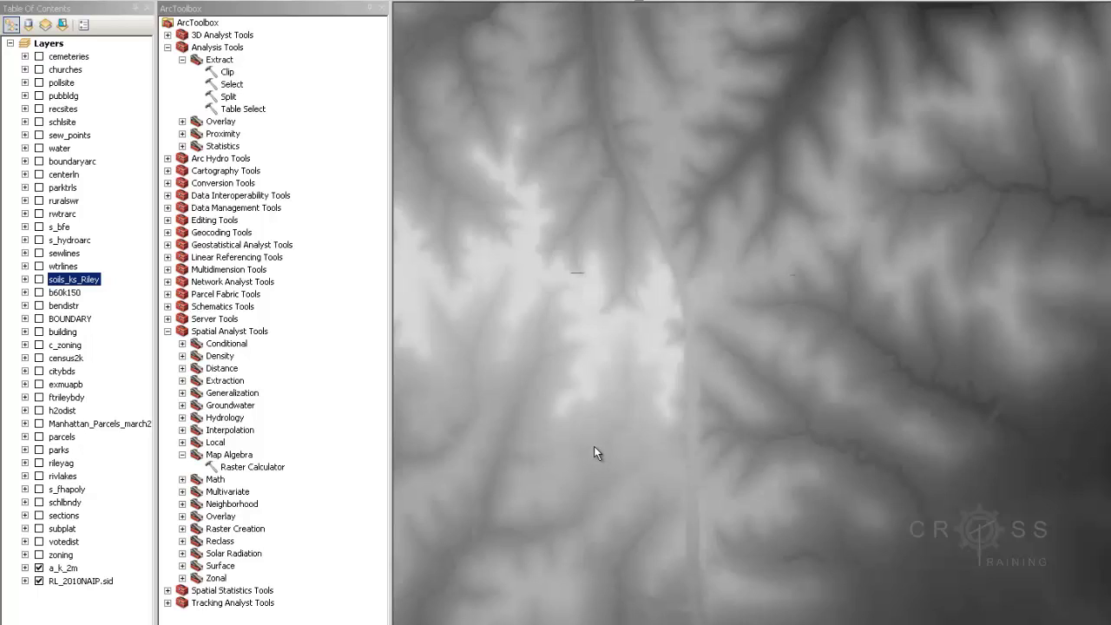
Toggle the centerln, soils_ks_Riley and sew_points layers, then switch off a_k_2m
left_click(38, 175)
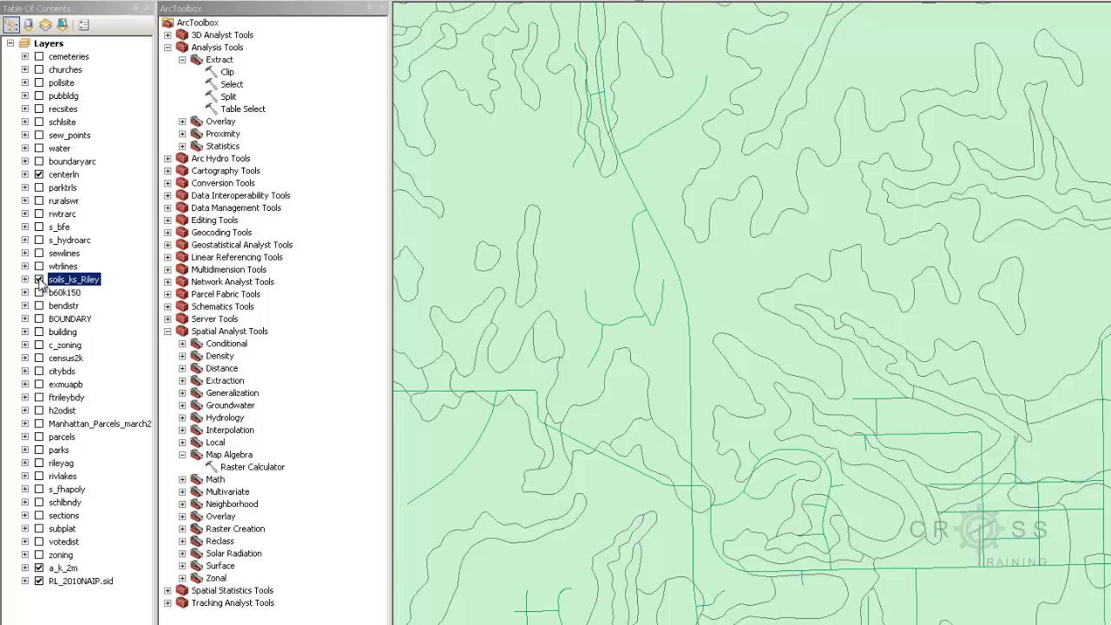
left_click(39, 280)
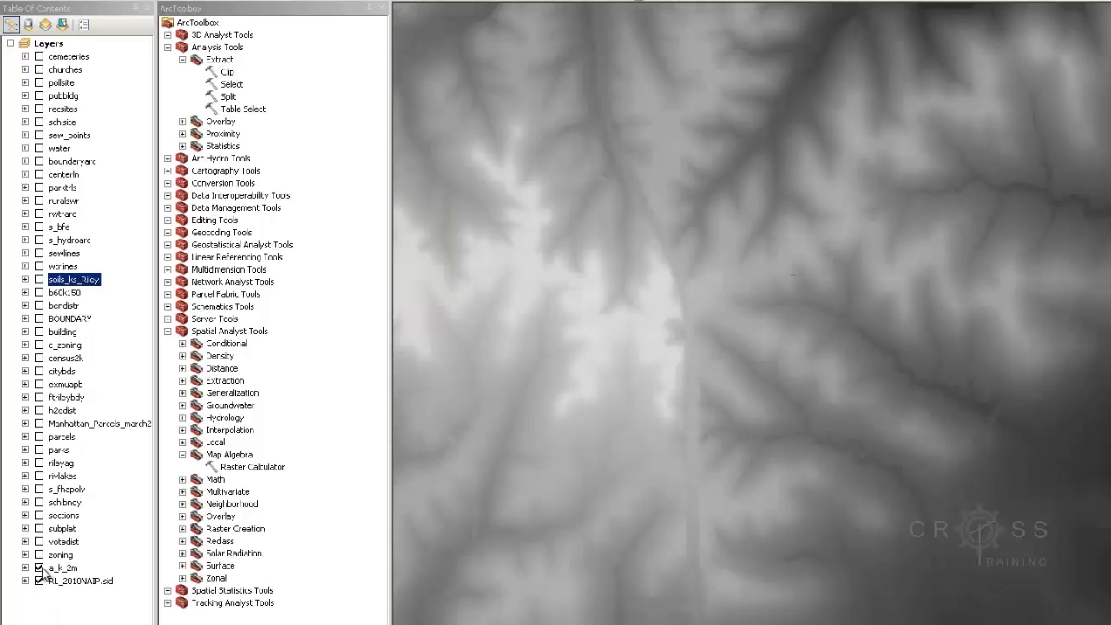
left_click(38, 139)
left_click(38, 135)
left_click(38, 136)
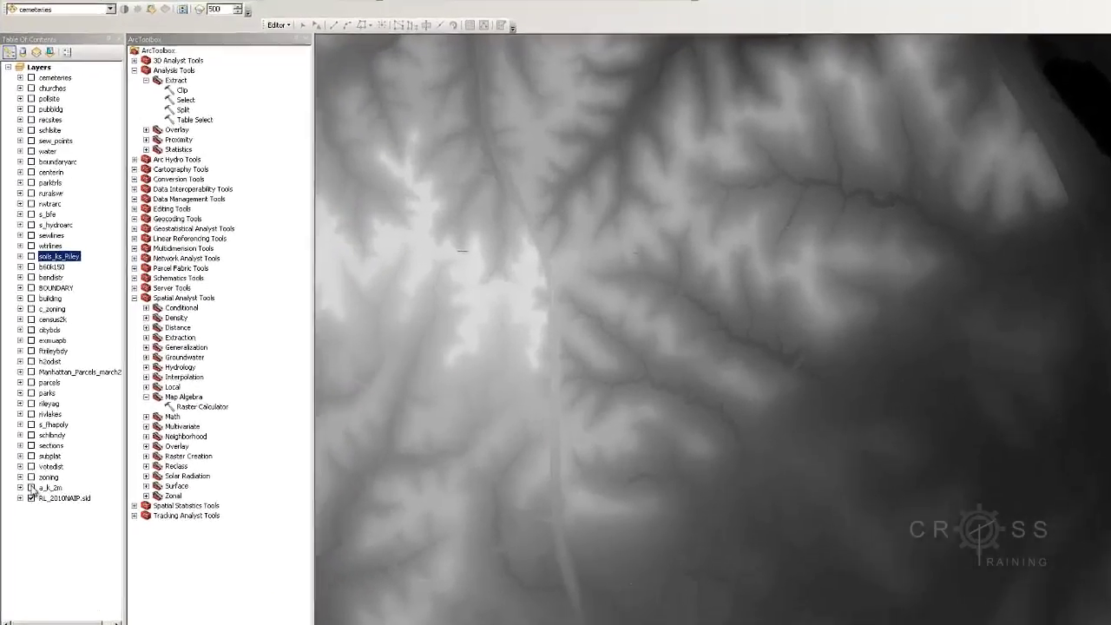
left_click(32, 488)
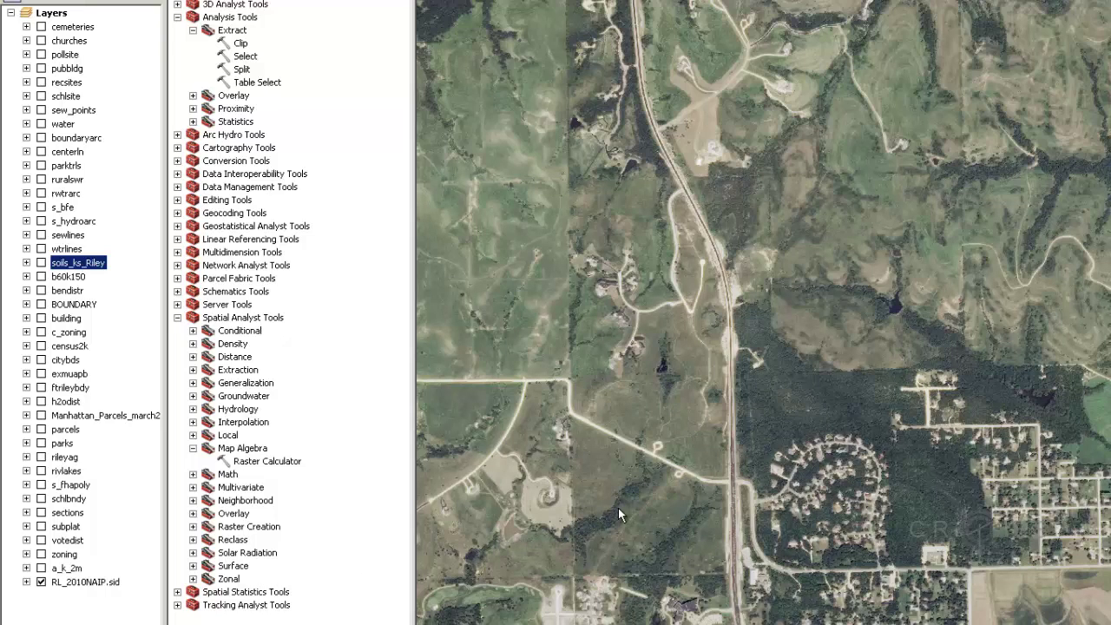
Draw a rectangle graphic framing the highway and the neighbourhood south of the woods
left_click_drag(612, 495, 648, 512)
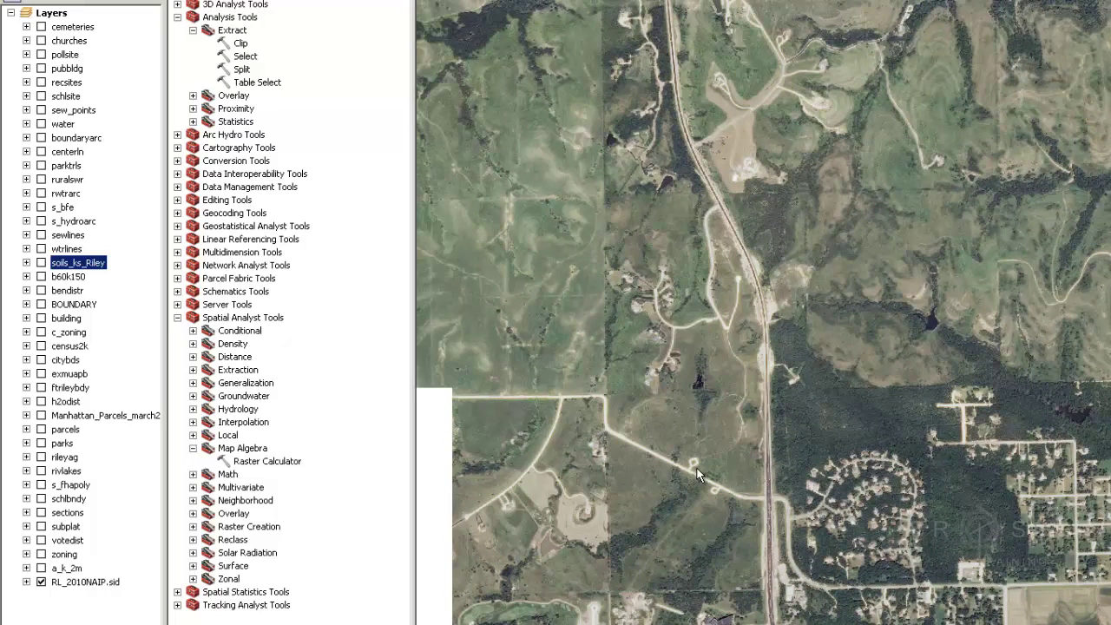
left_click_drag(692, 472, 692, 457)
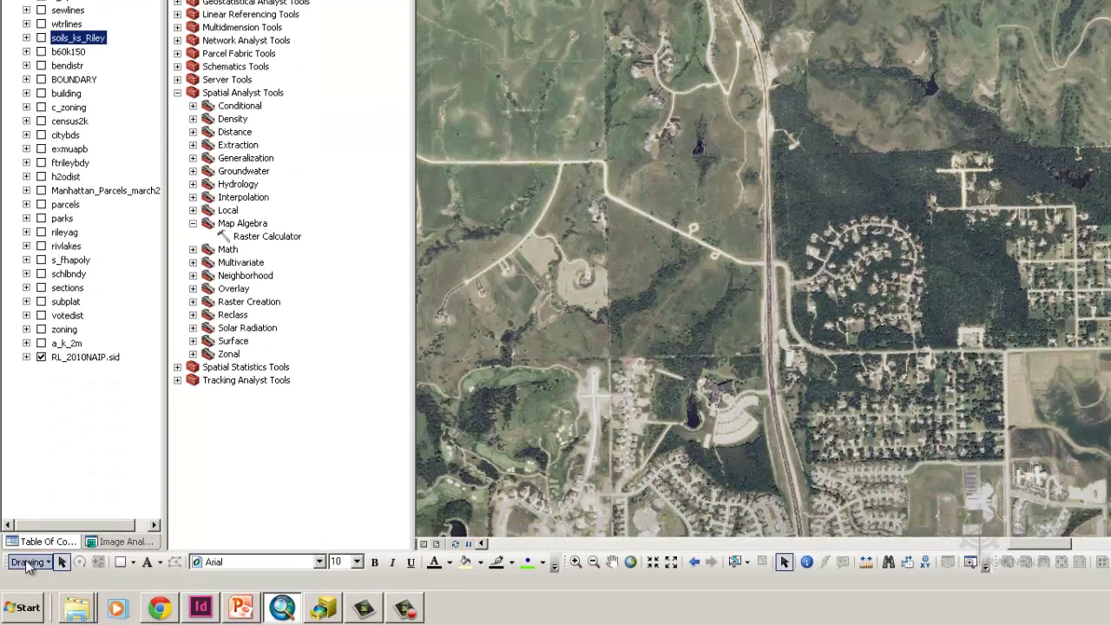
left_click(122, 561)
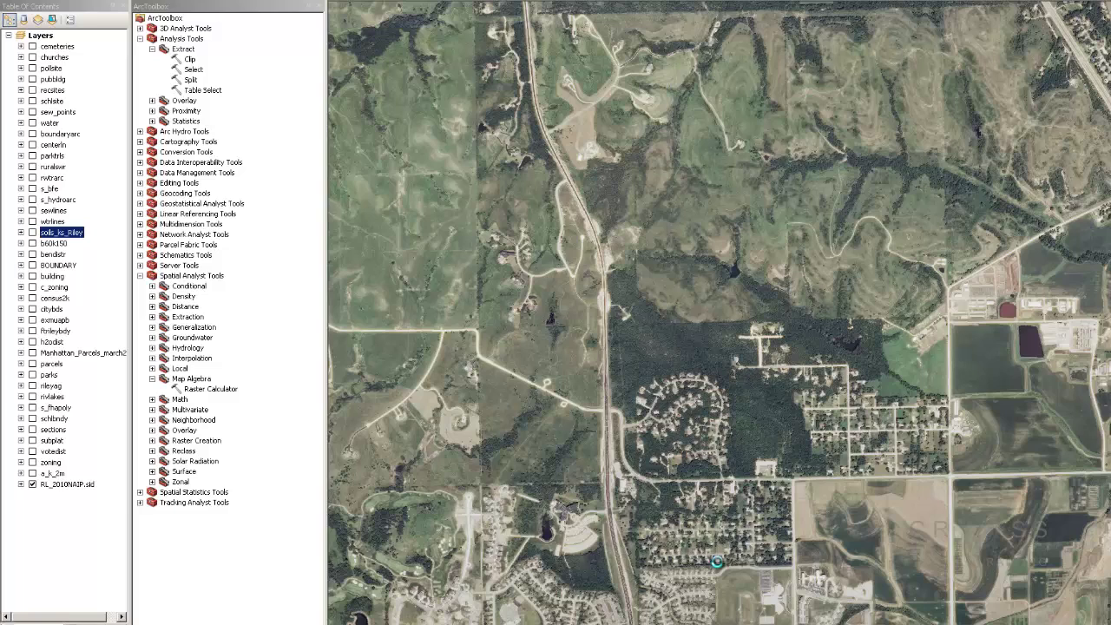
left_click_drag(408, 65, 717, 563)
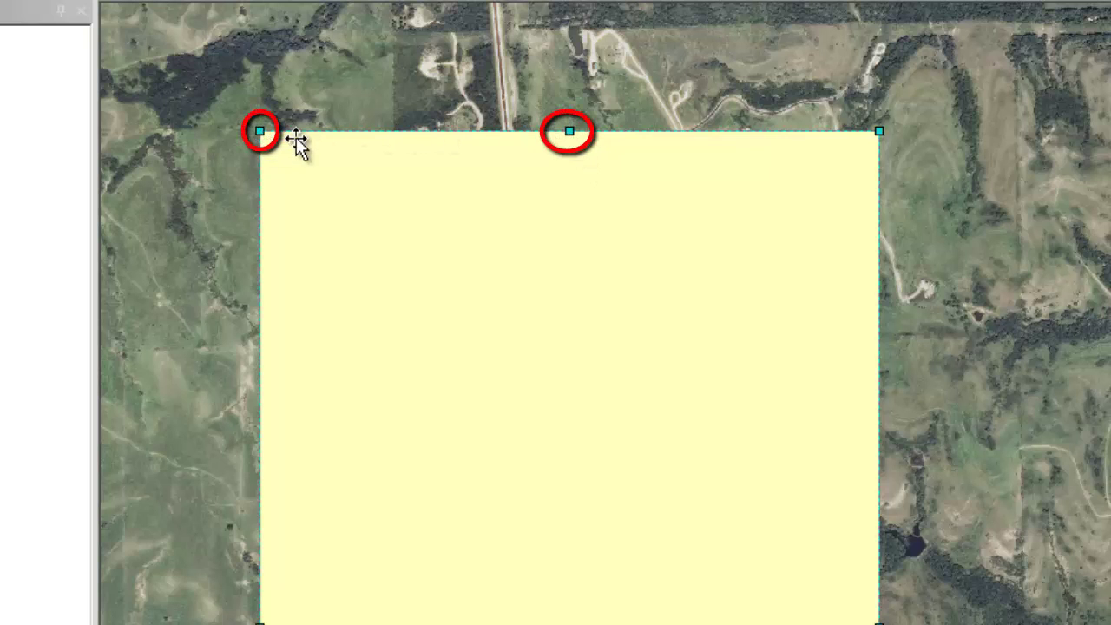
Give the rectangle No Color fill and a red outline of width 2
right_click(381, 180)
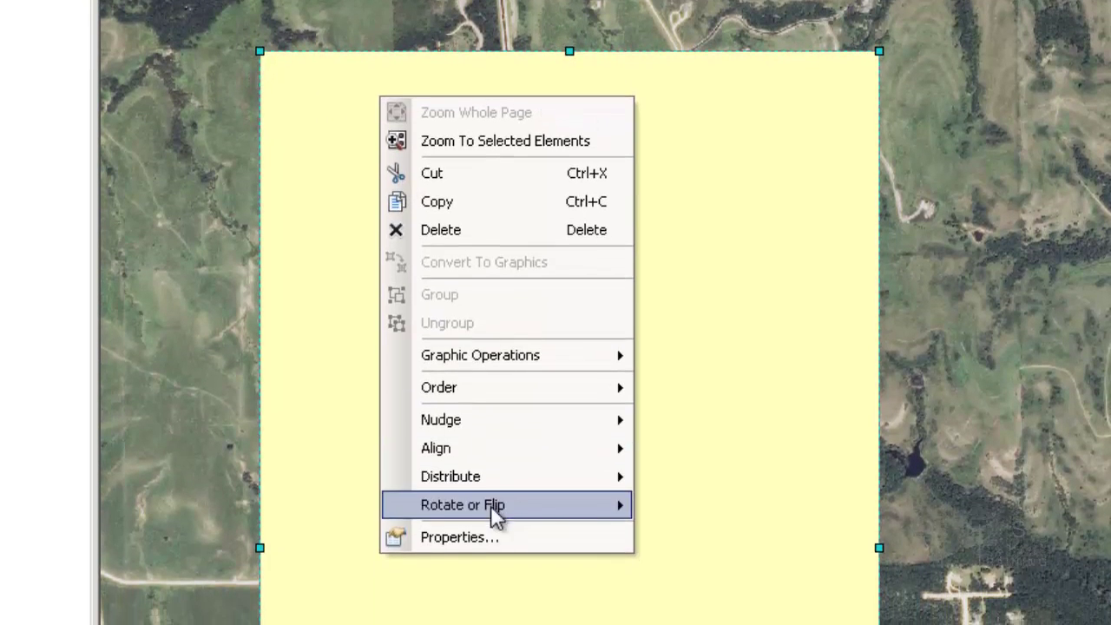
left_click(486, 616)
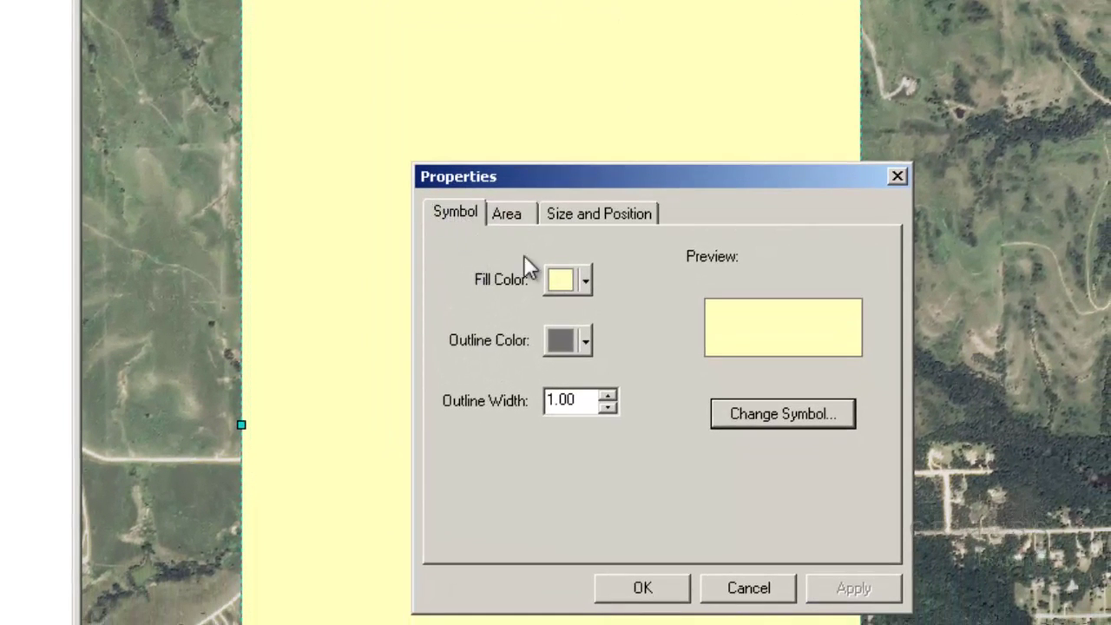
left_click(577, 282)
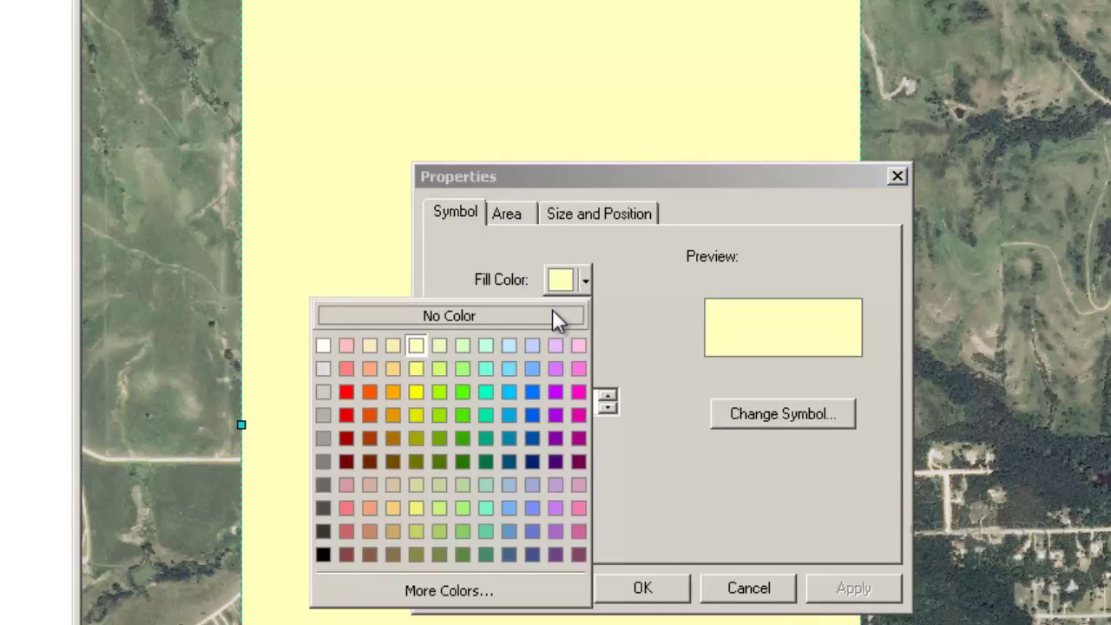
left_click(552, 314)
left_click(586, 340)
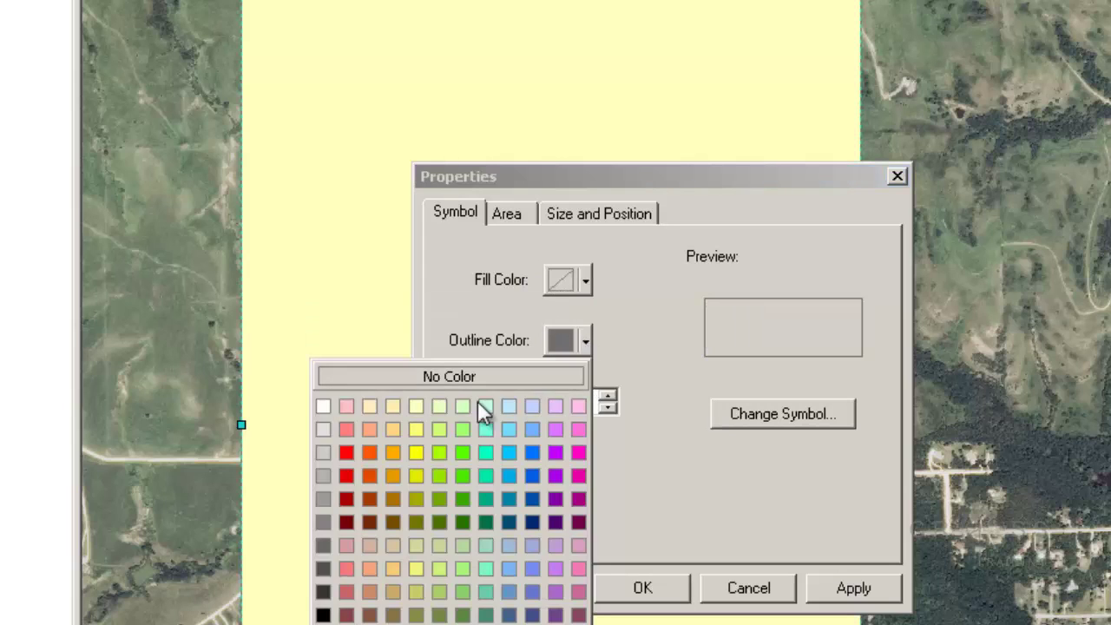
left_click(348, 475)
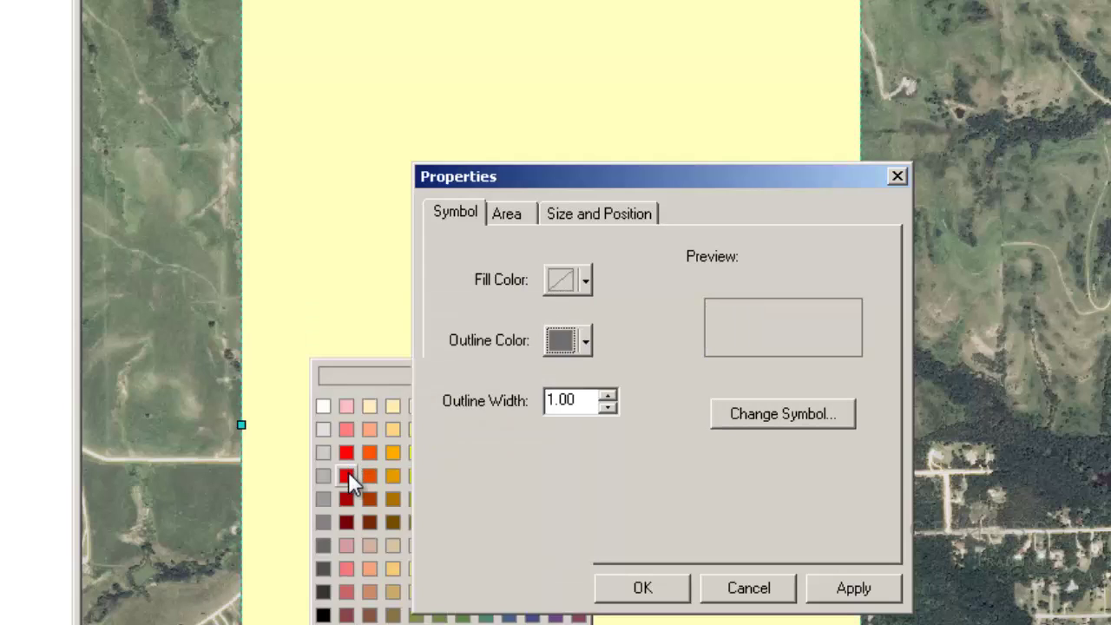
left_click(608, 395)
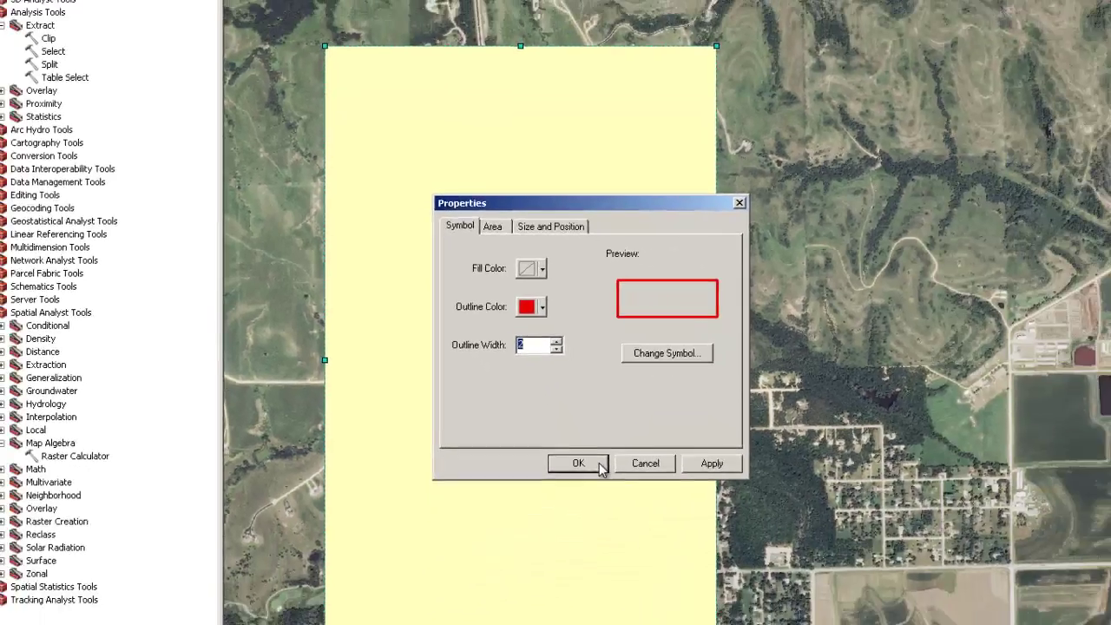
left_click(599, 465)
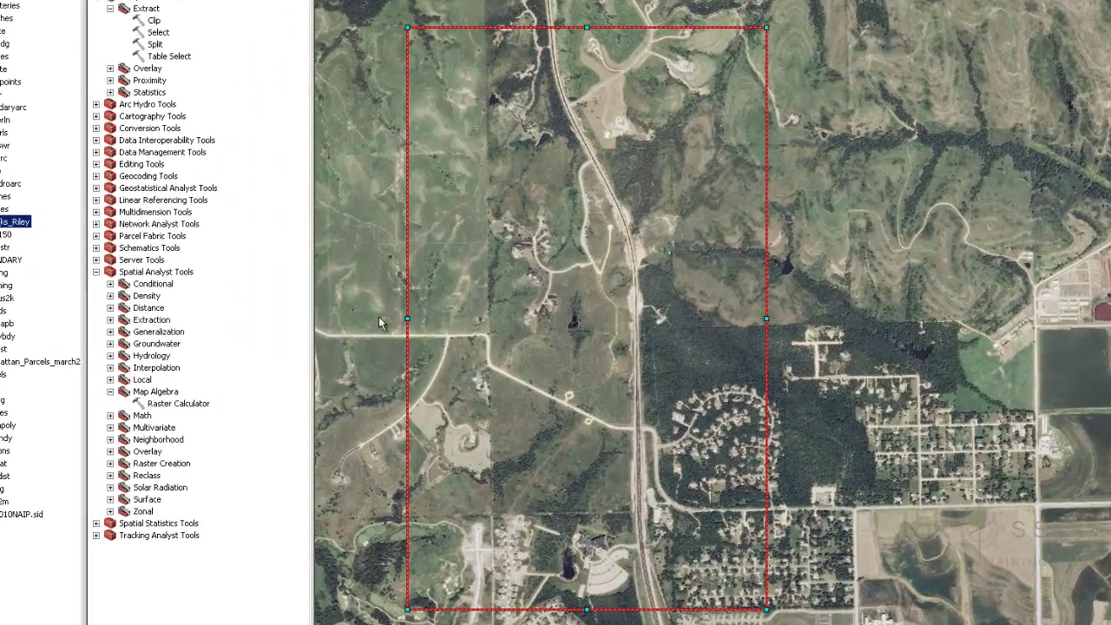
Widen the rectangle by moving its left and right edges and nudging its top edge
left_click_drag(407, 318, 358, 320)
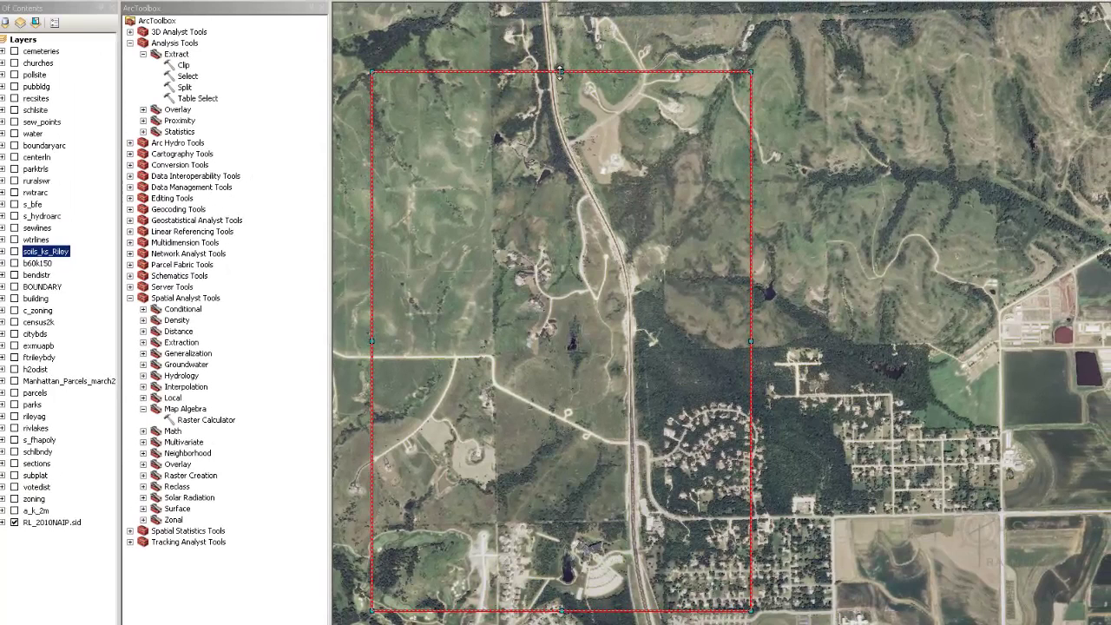
left_click_drag(560, 72, 561, 73)
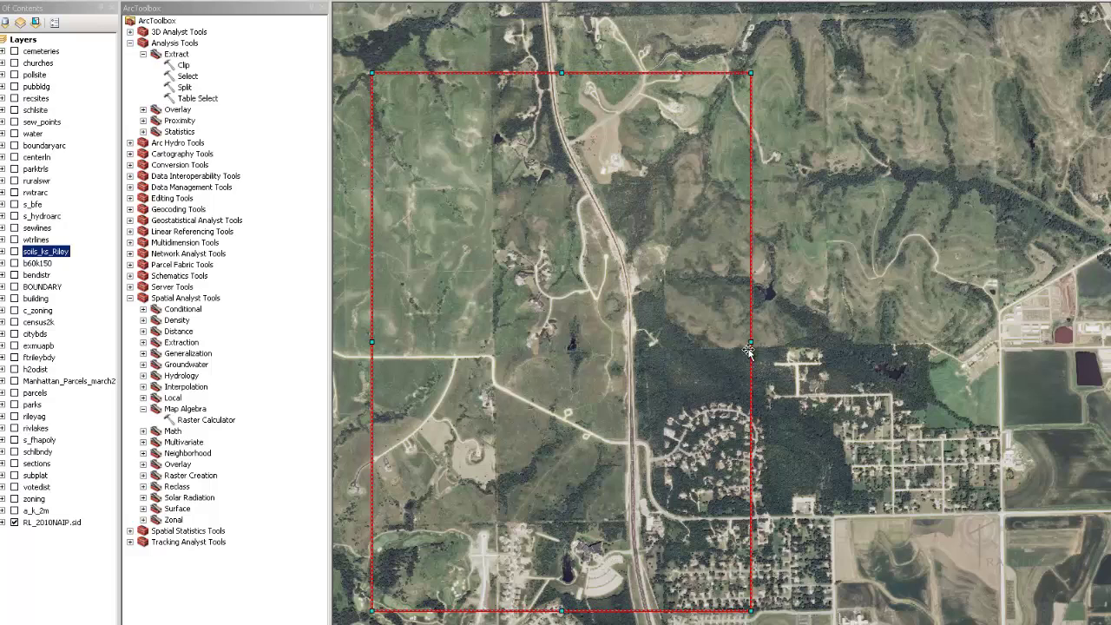
left_click_drag(751, 341, 765, 351)
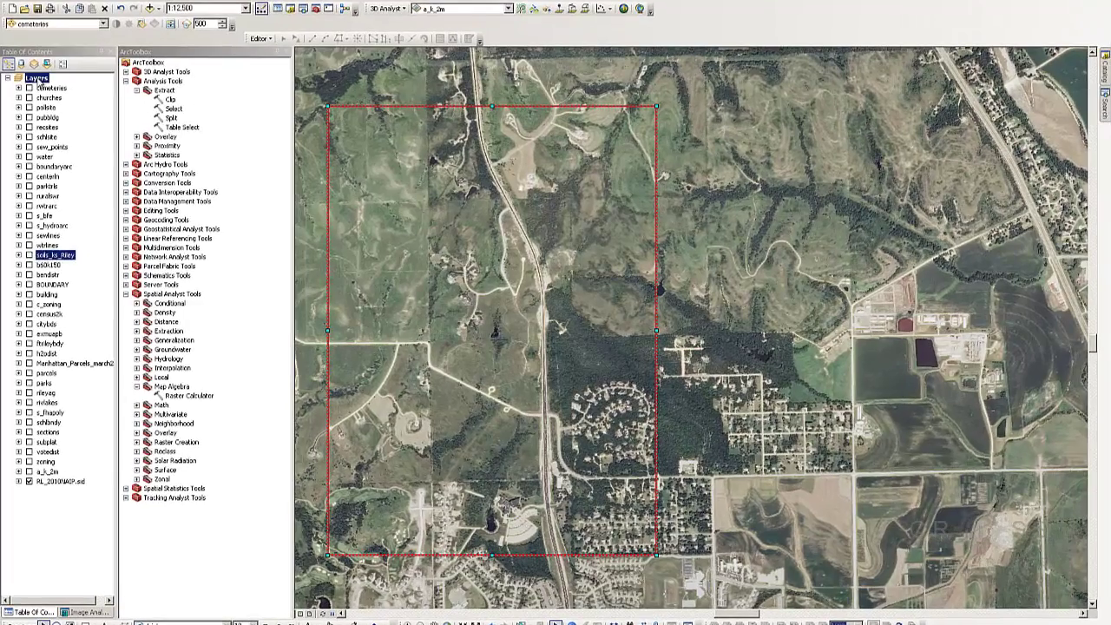
Open the Layers data frame's coordinate system settings and select Projected Coordinate Systems
left_click(36, 79)
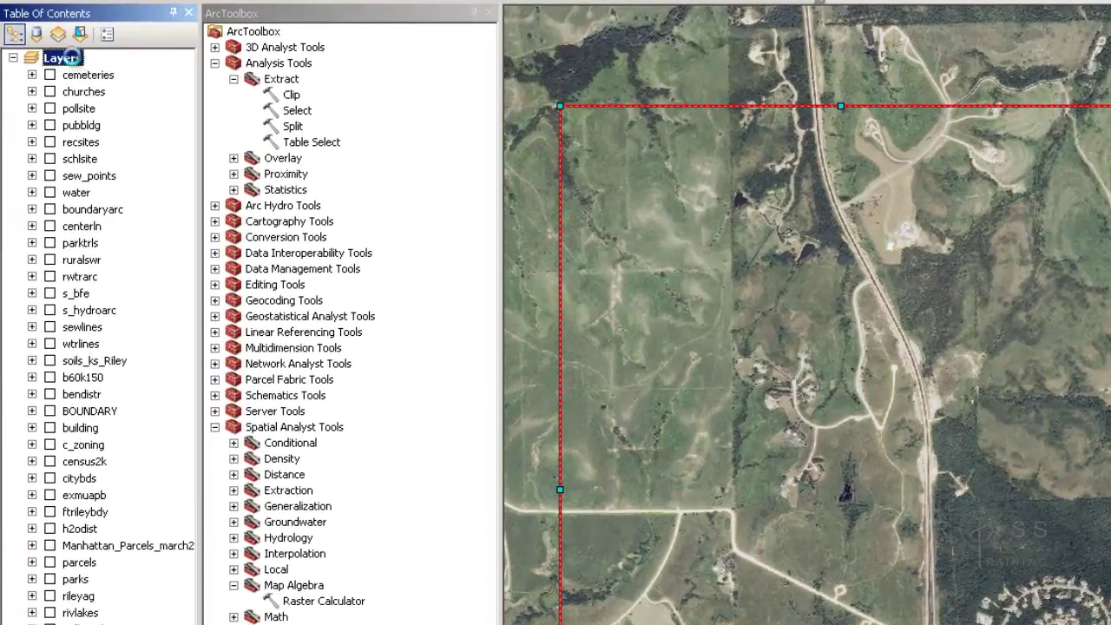
right_click(60, 69)
left_click(266, 493)
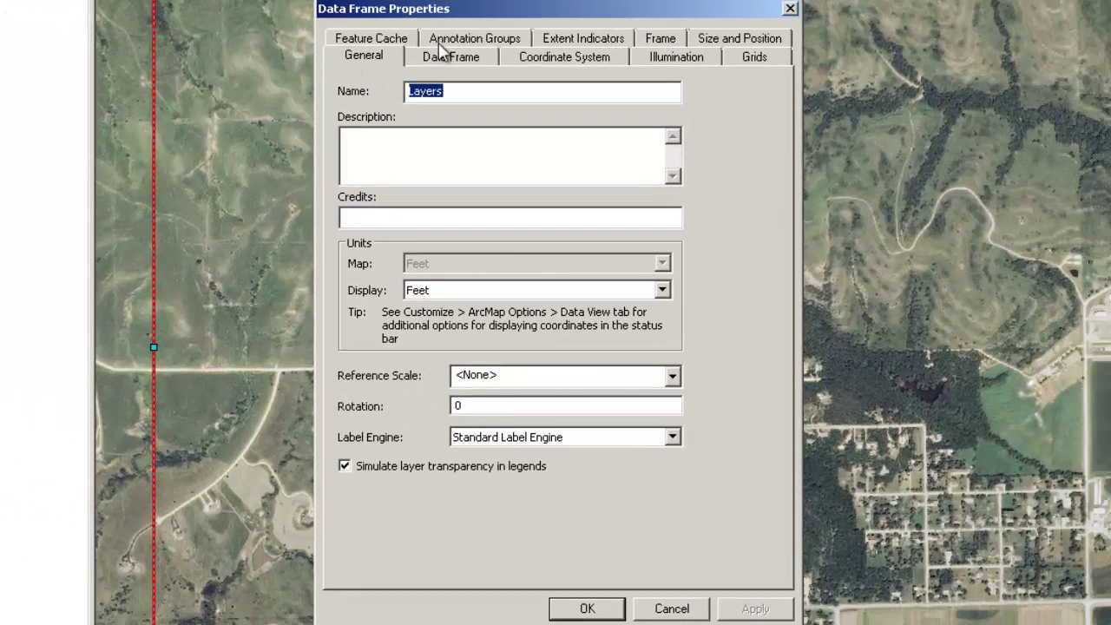
left_click(539, 55)
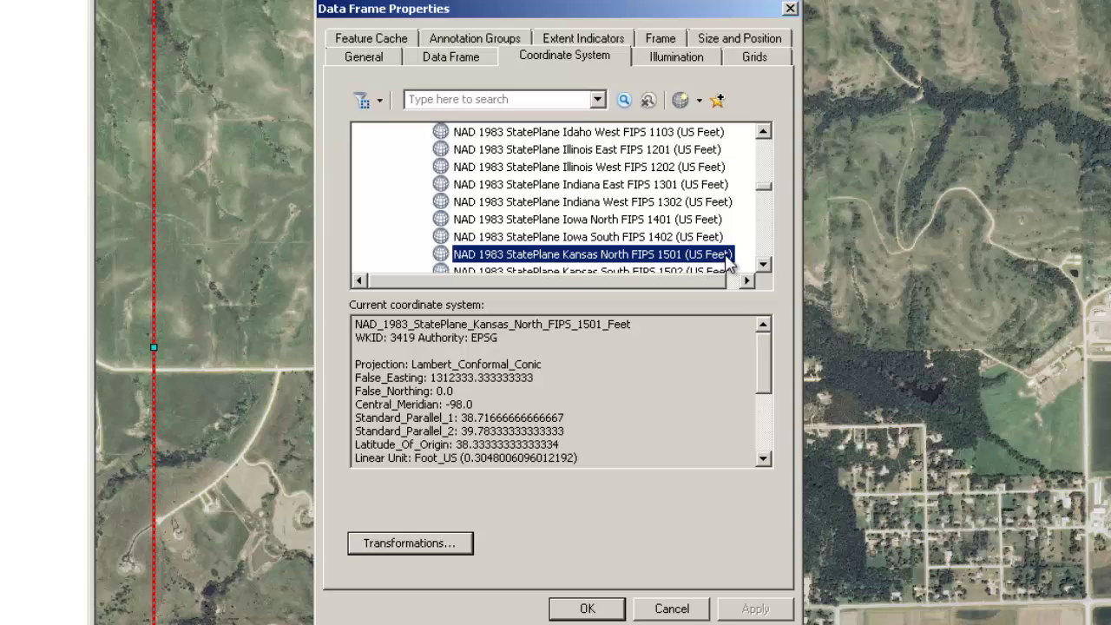
left_click_drag(767, 193, 771, 126)
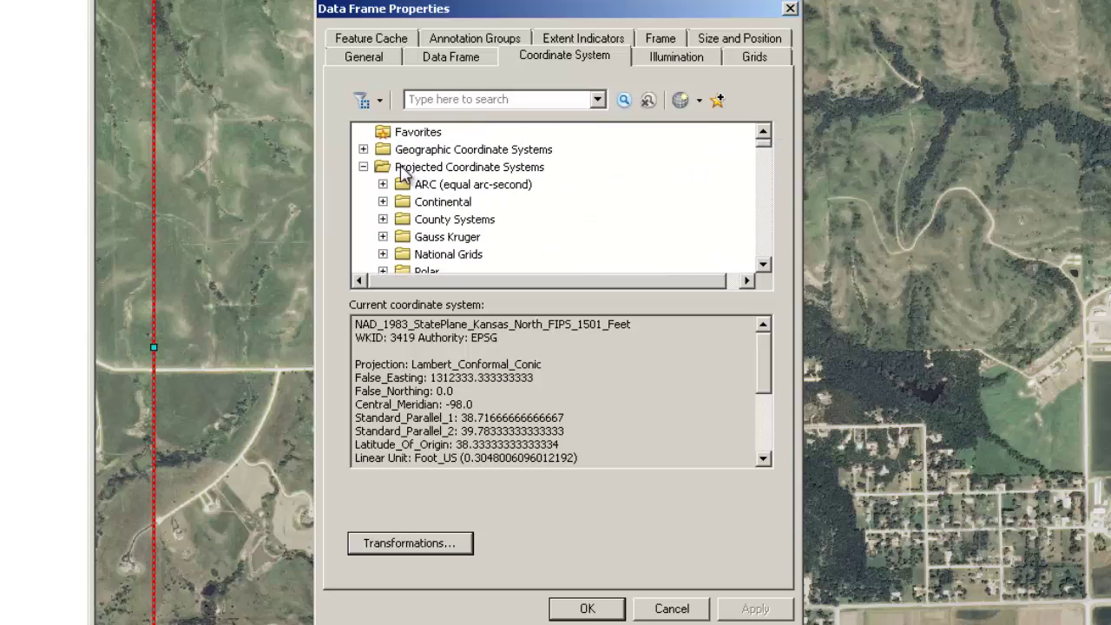
left_click(518, 169)
left_click(764, 263)
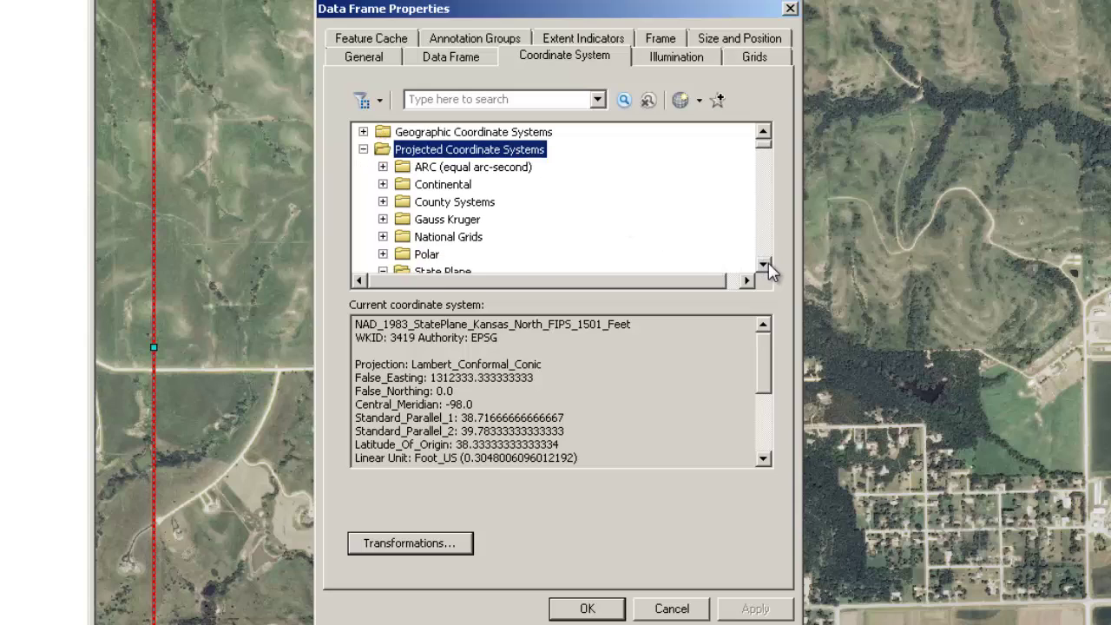
left_click(763, 264)
left_click(763, 264)
Apply NAD 1983 StatePlane Kansas North FIPS 1501 (US Feet) as the map's coordinate system
left_click(438, 239)
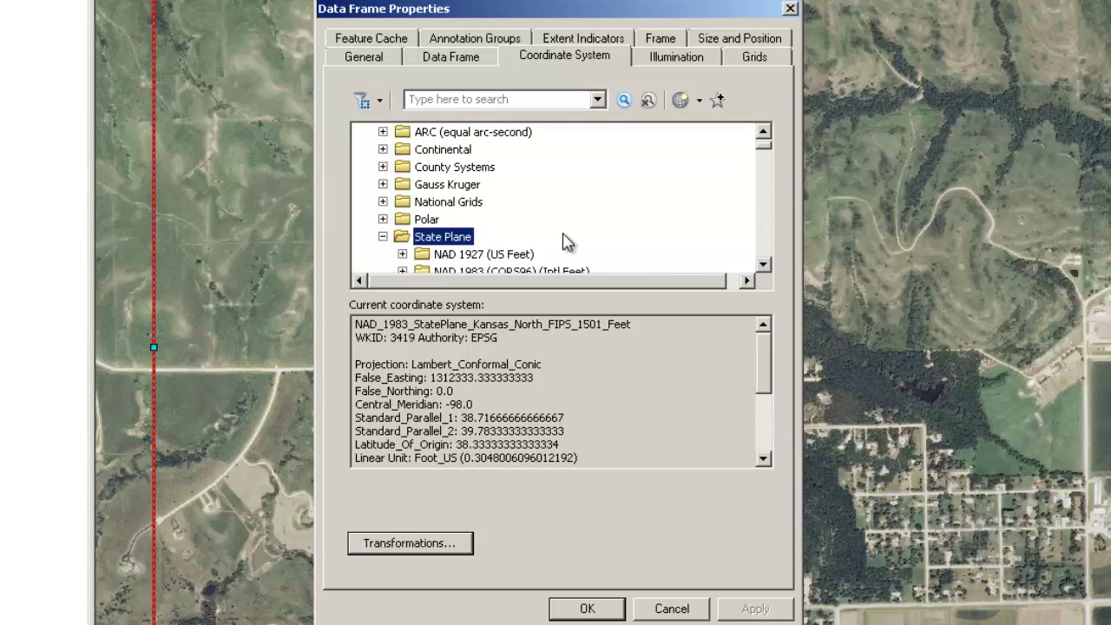
scroll(566, 242, "down", 3)
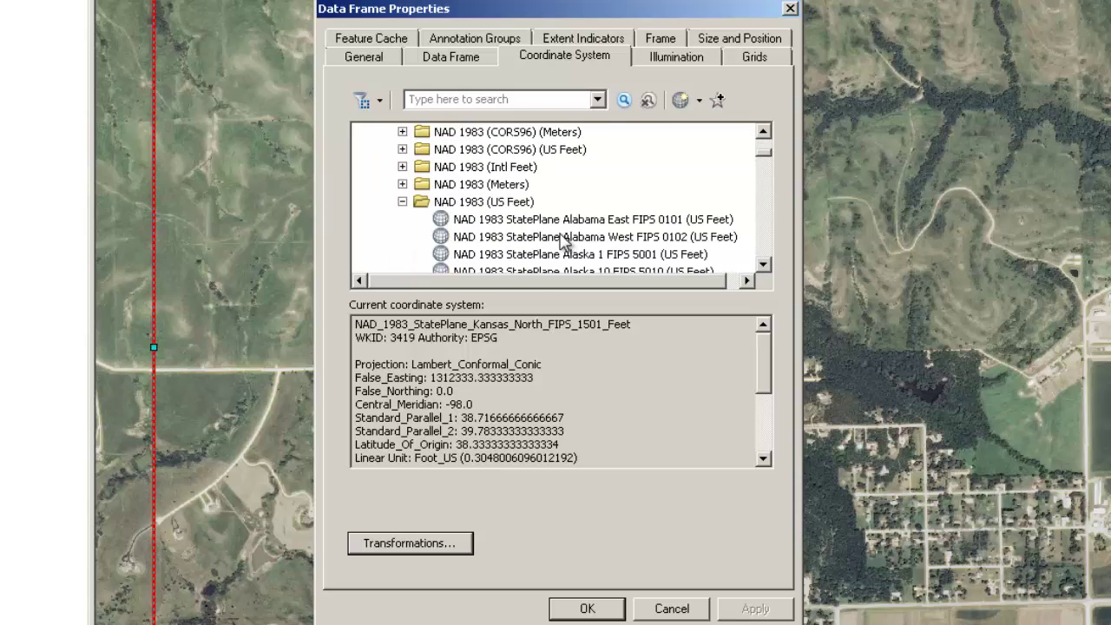
left_click(519, 207)
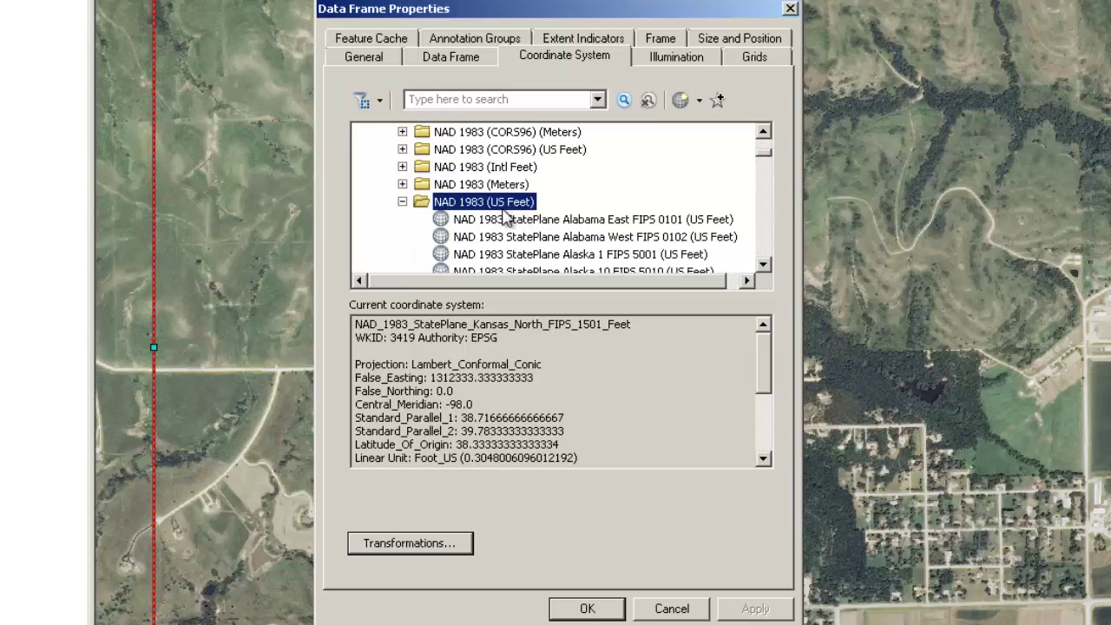
scroll(547, 217, "down", 3)
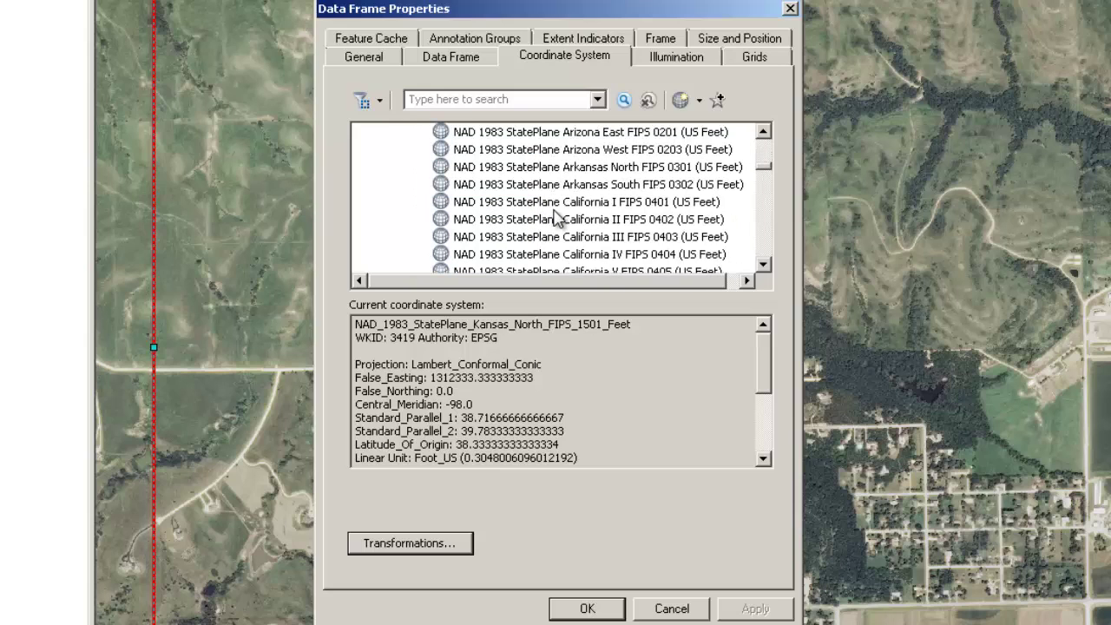
scroll(546, 227, "down", 7)
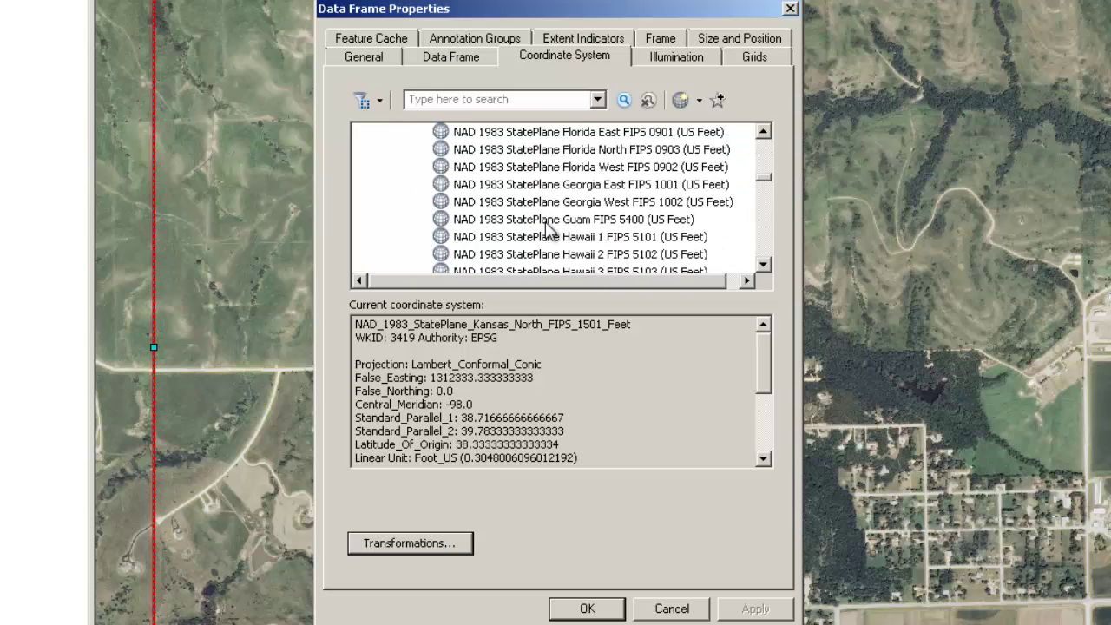
scroll(549, 228, "down", 6)
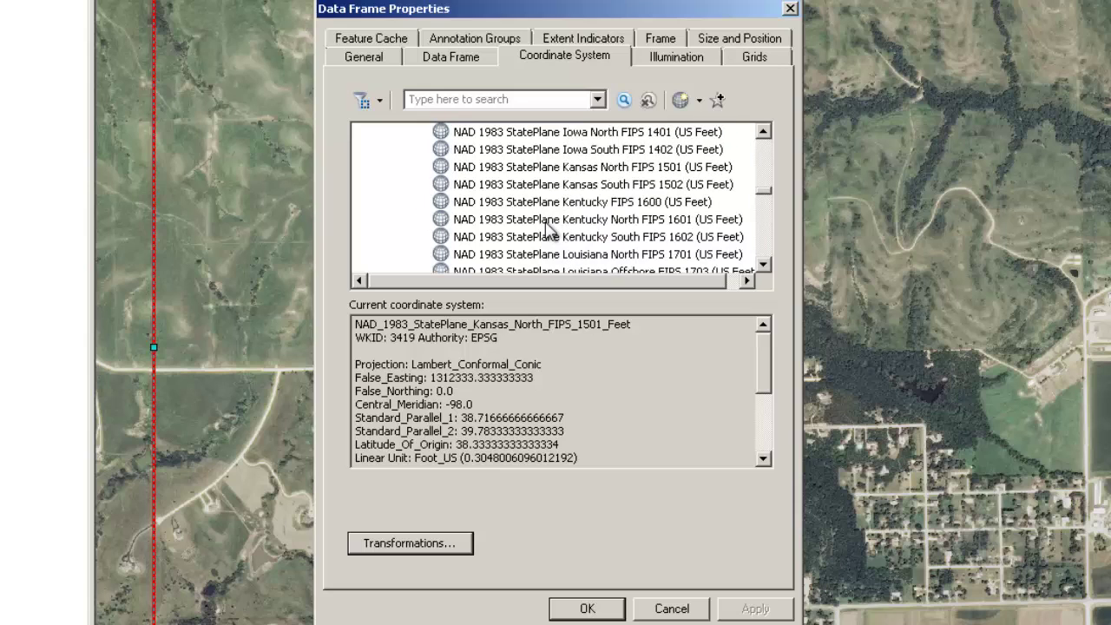
scroll(620, 234, "down", 2)
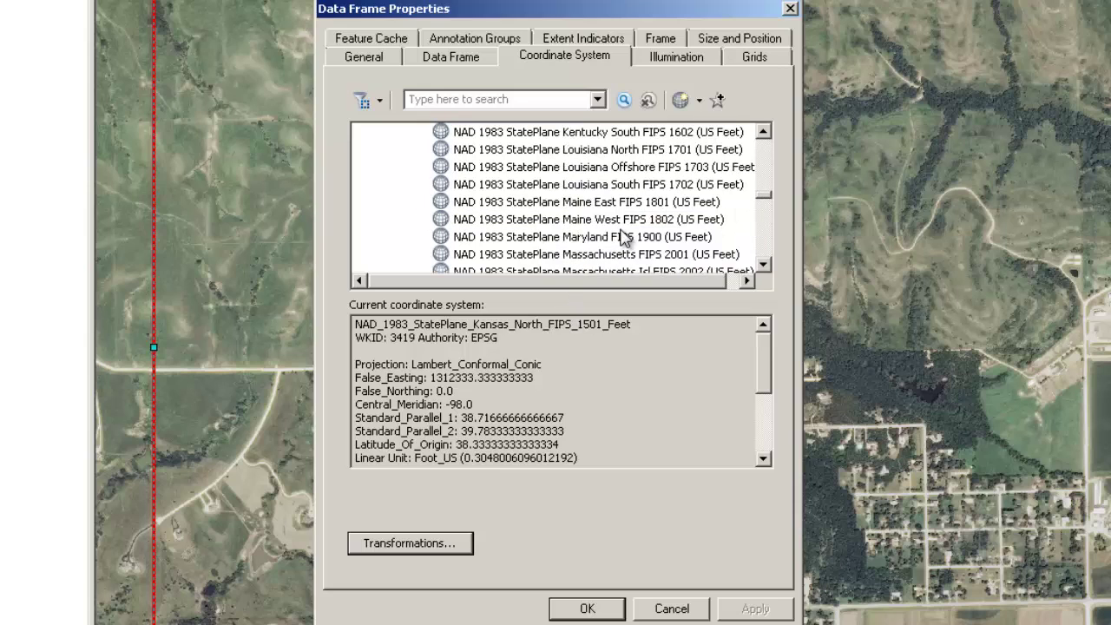
scroll(620, 234, "up", 3)
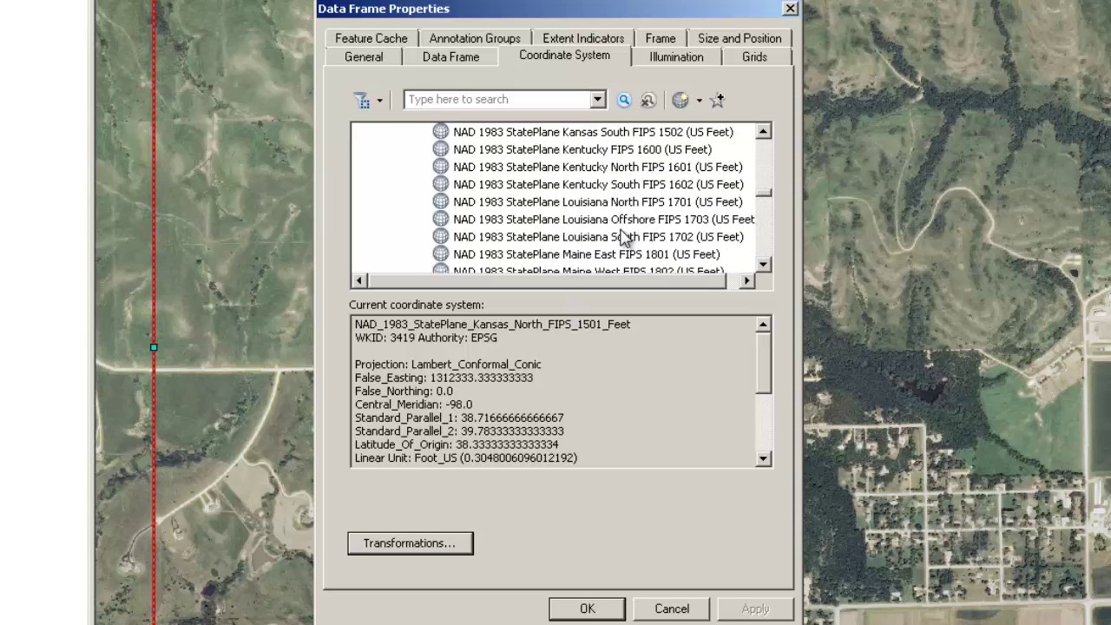
left_click(613, 168)
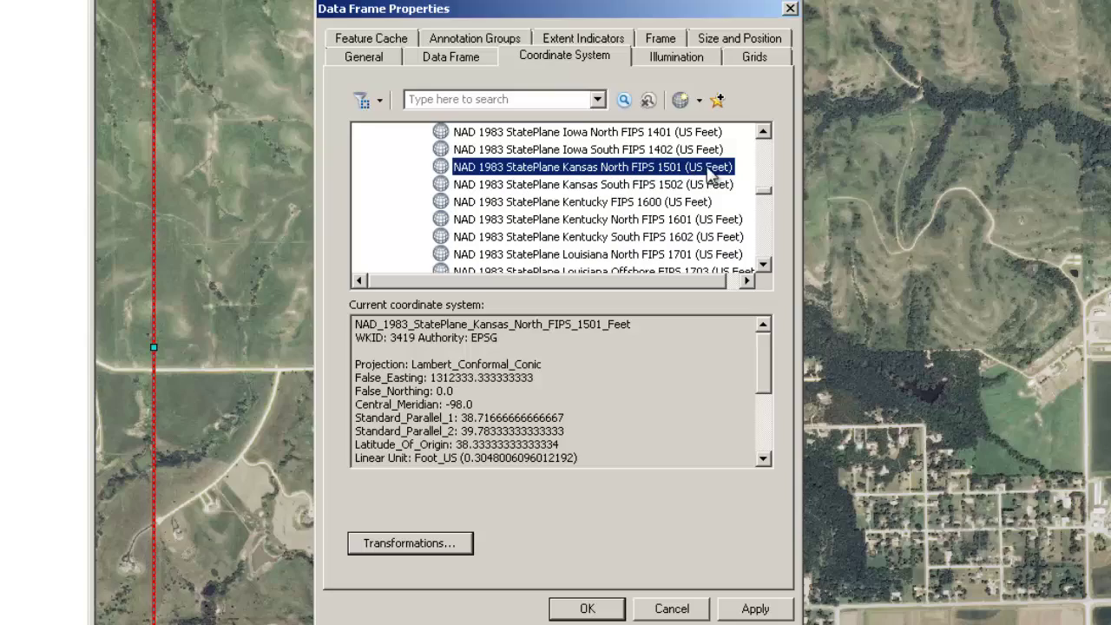
left_click(593, 610)
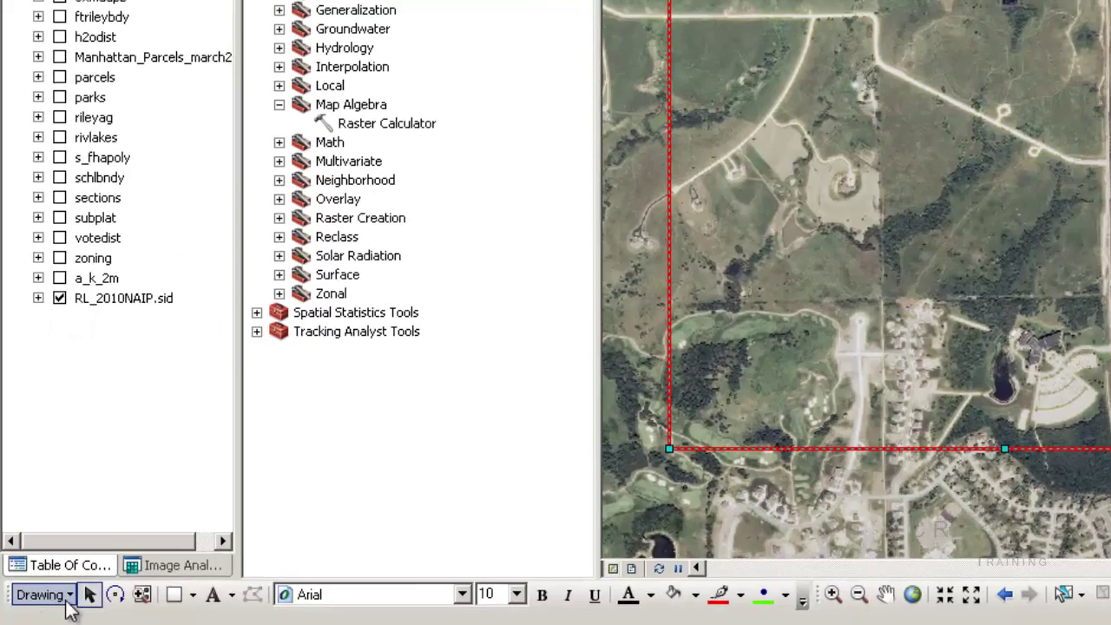
Choose Convert Graphics To Features from the Drawing menu
left_click(44, 595)
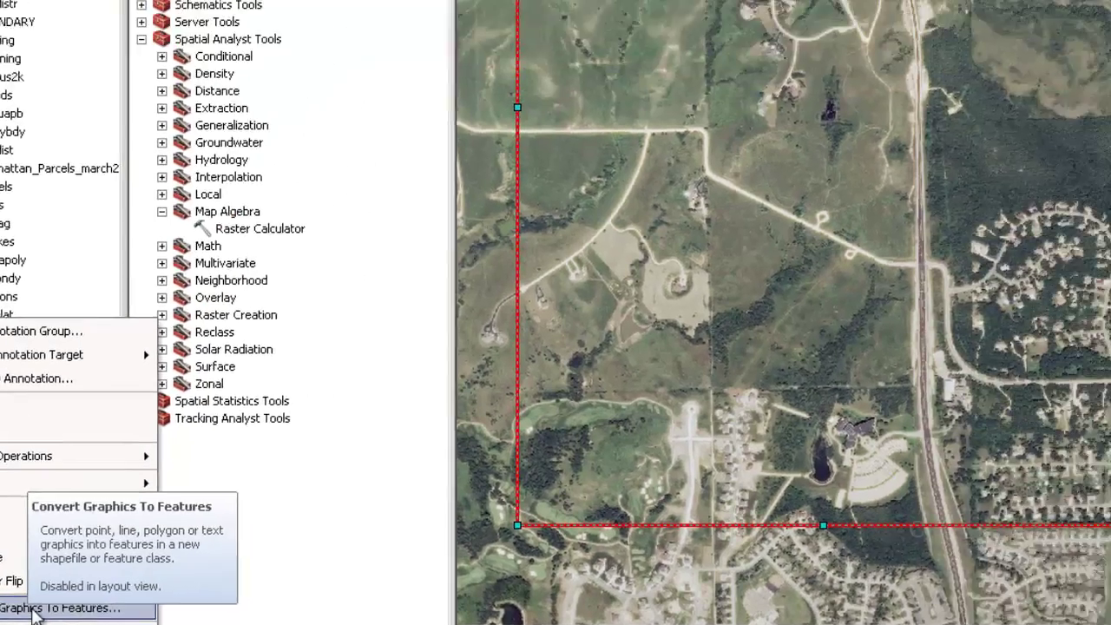
left_click(136, 540)
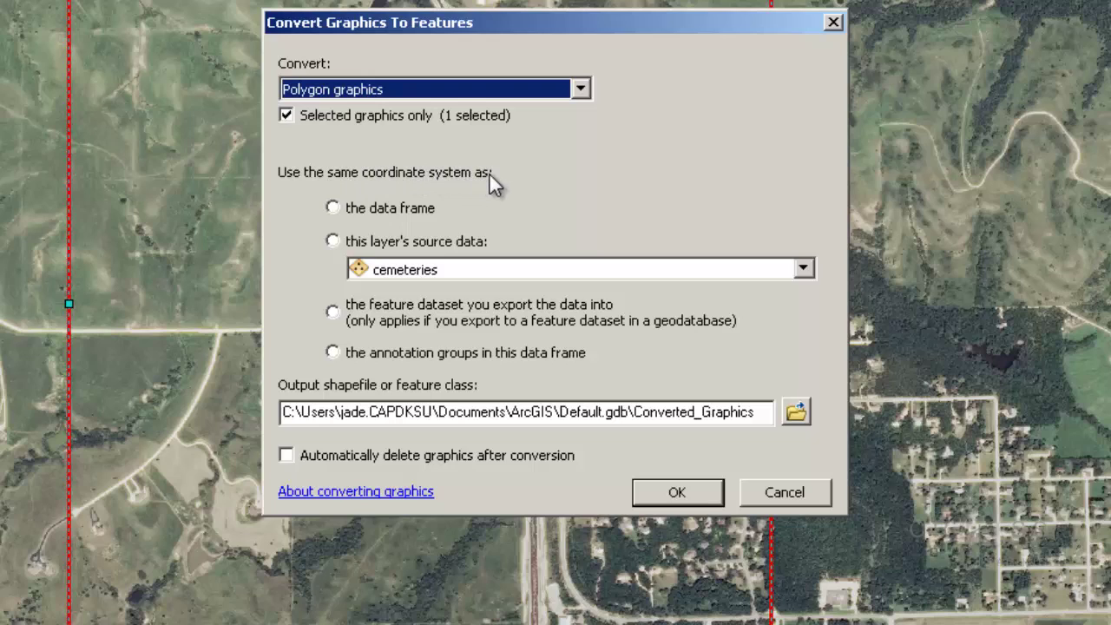
Use the data frame's coordinate system for the conversion and browse for the output location
left_click(333, 209)
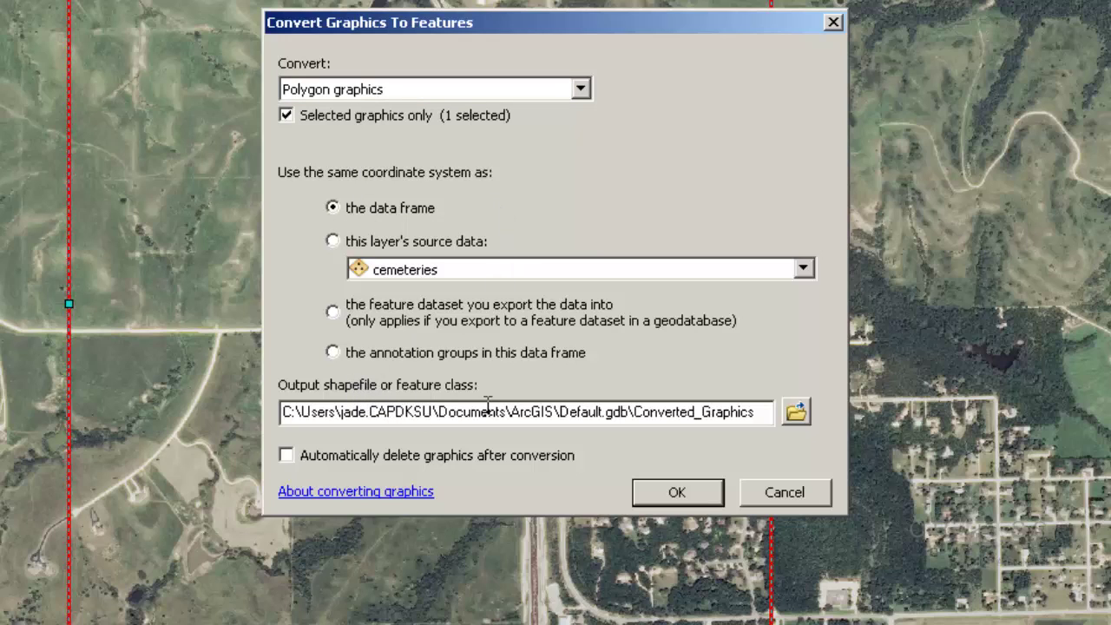
left_click(796, 412)
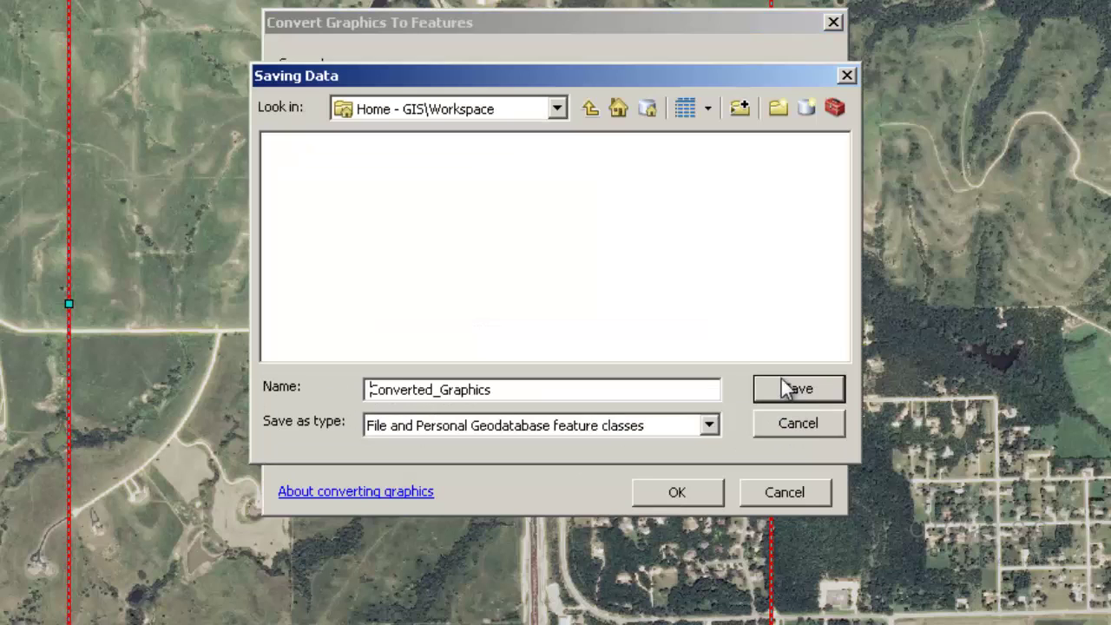
Point the save location to D:\Projects\MarlattPark\GIS\Shapefiles and select the Converted_Graphics name
left_click(558, 109)
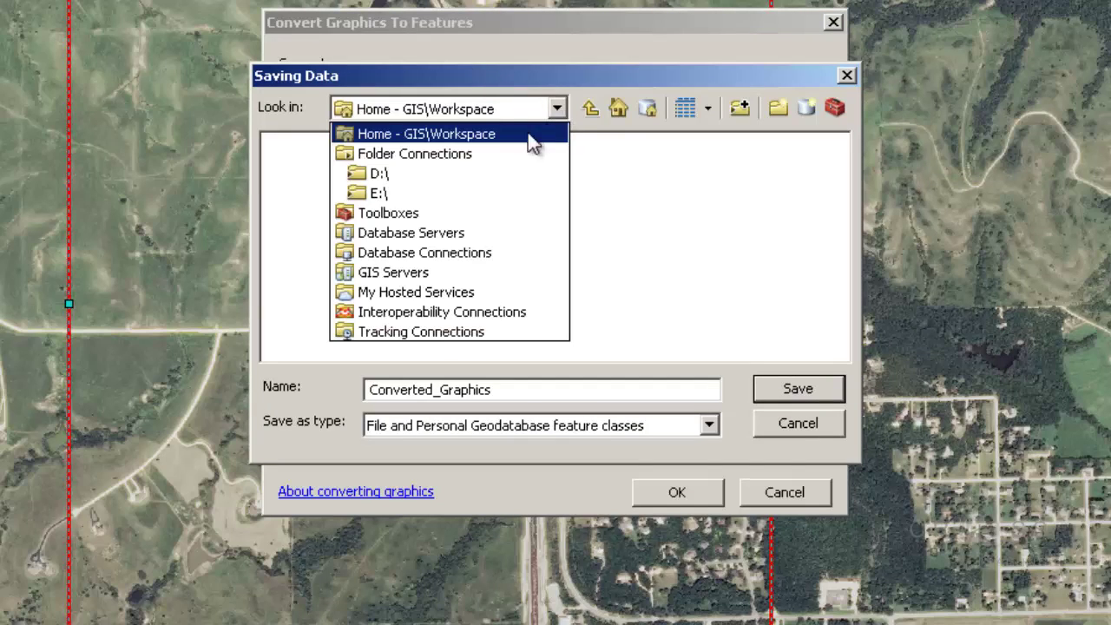
left_click(499, 175)
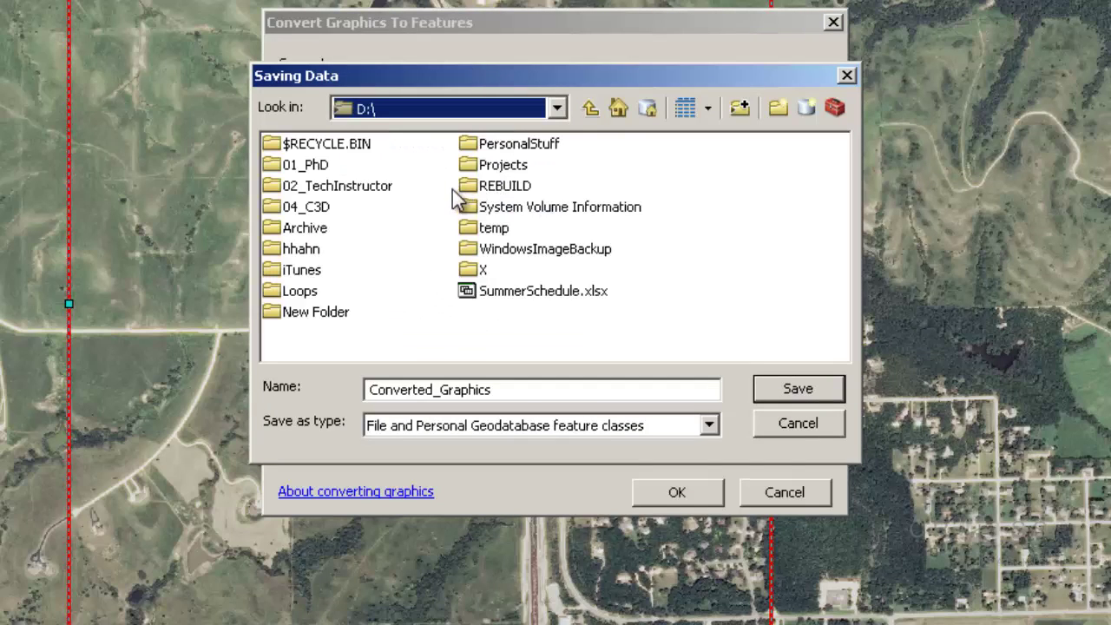
double_click(499, 165)
scroll(702, 211, "down", 1)
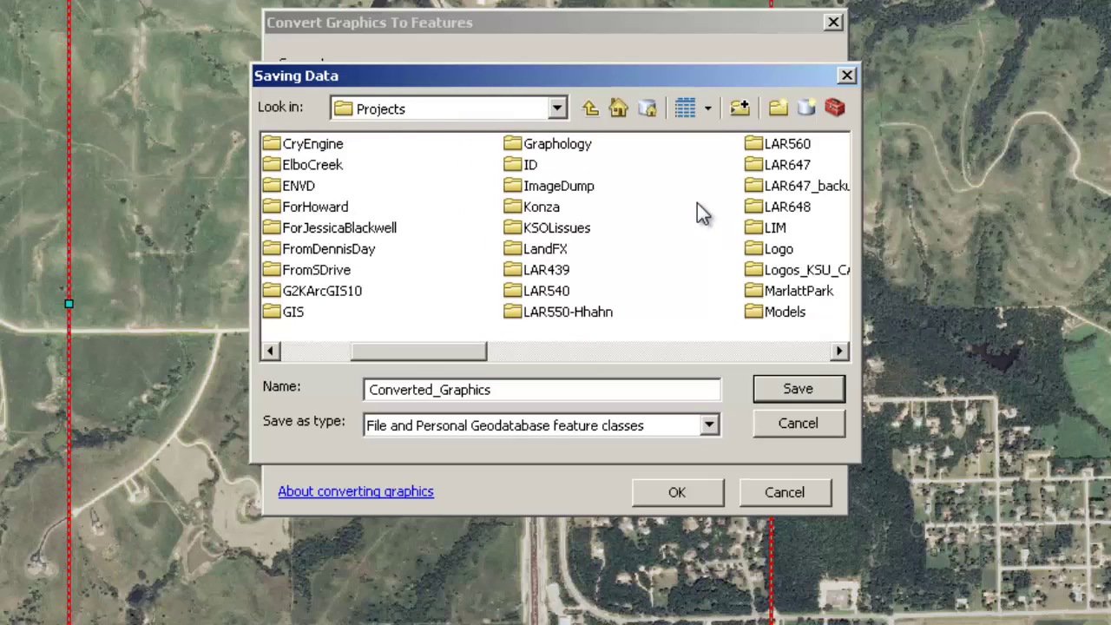
left_click(753, 293)
double_click(753, 294)
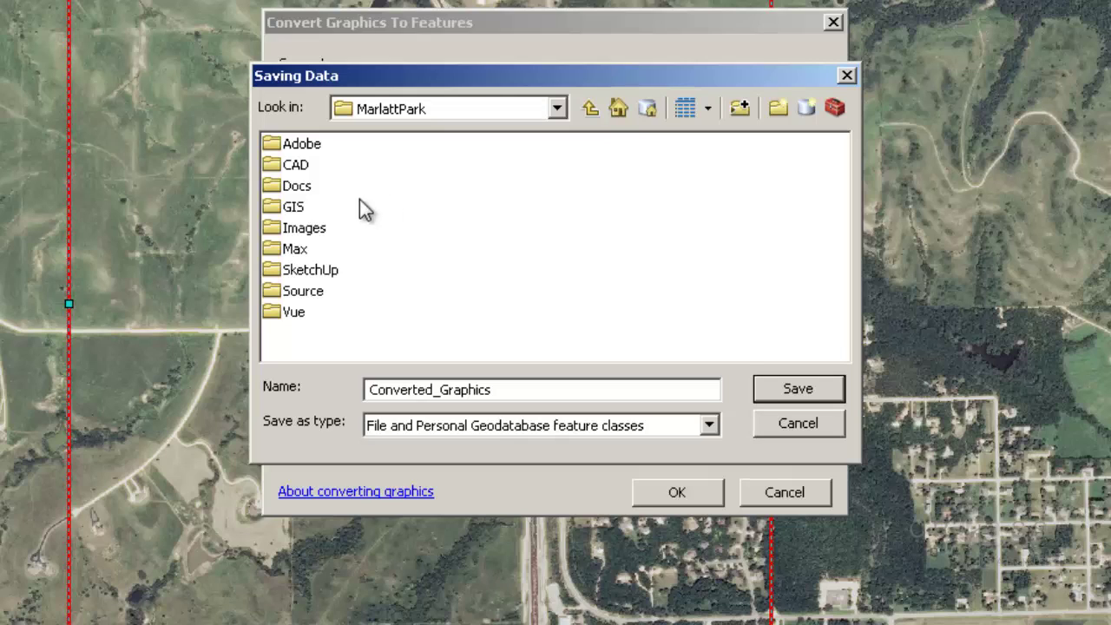
double_click(293, 207)
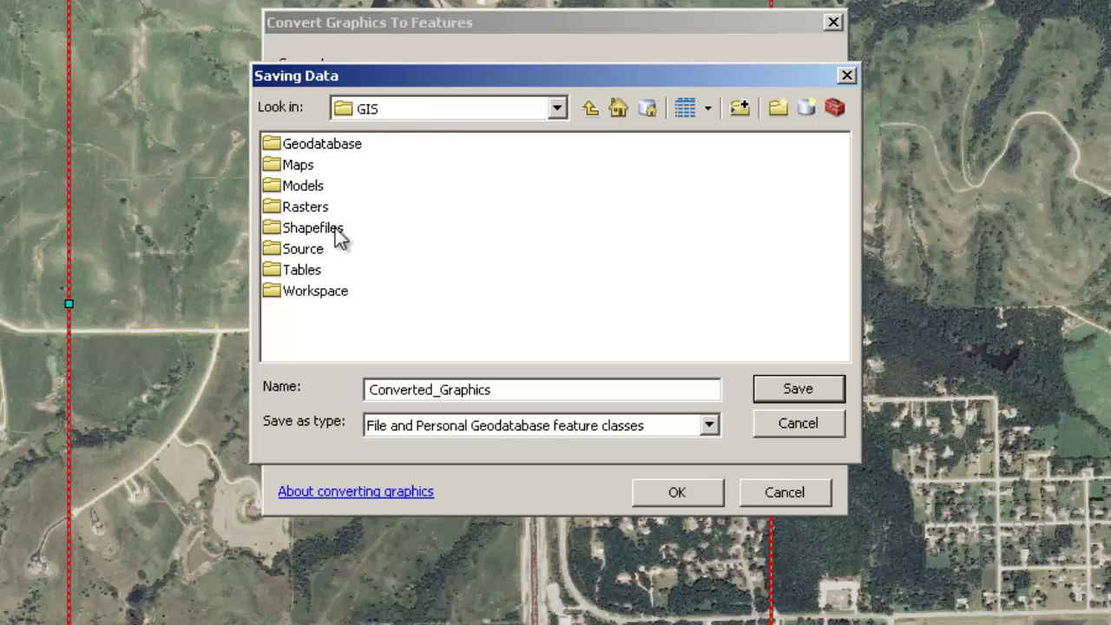
double_click(337, 231)
left_click_drag(499, 390, 324, 375)
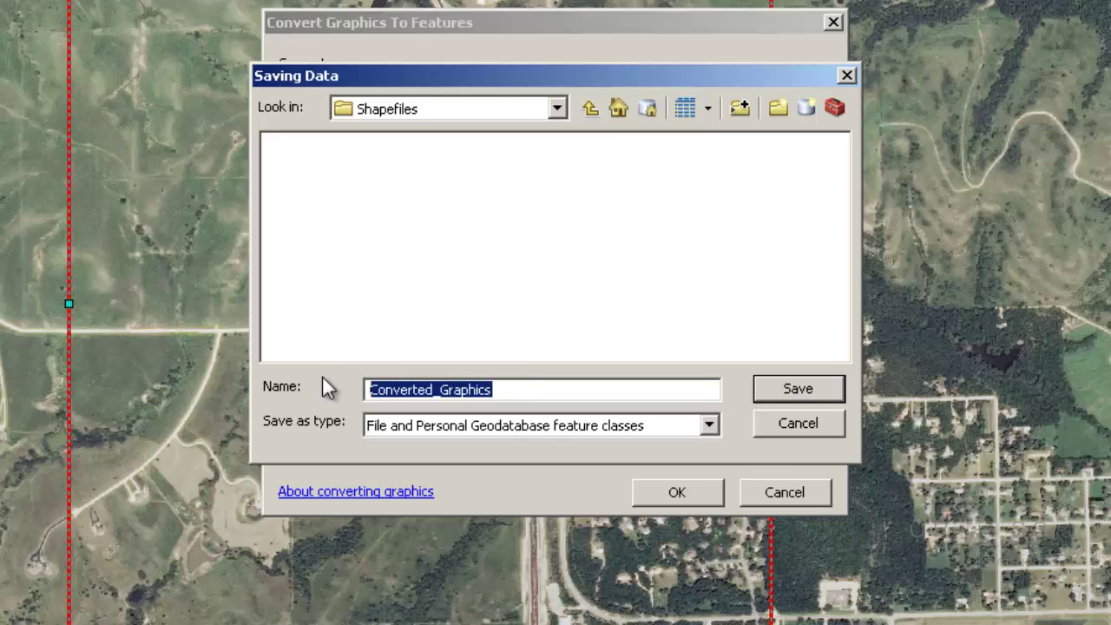
Name the output AdjAOI, save it as a Shapefile, and run the graphics-to-features conversion
type("Adj")
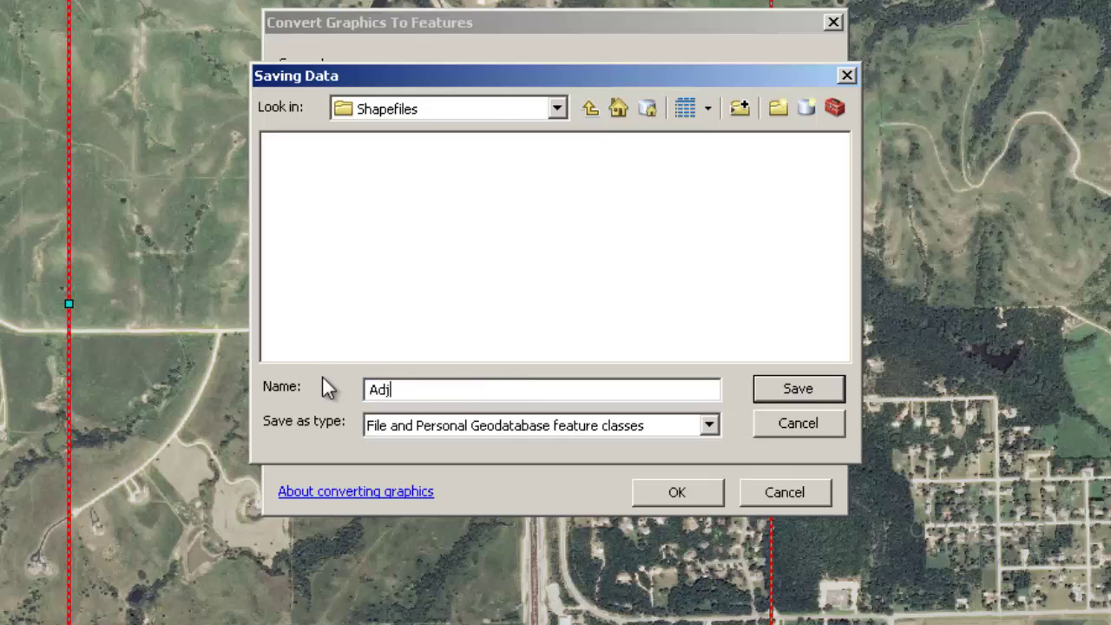
type("AOI")
left_click(709, 424)
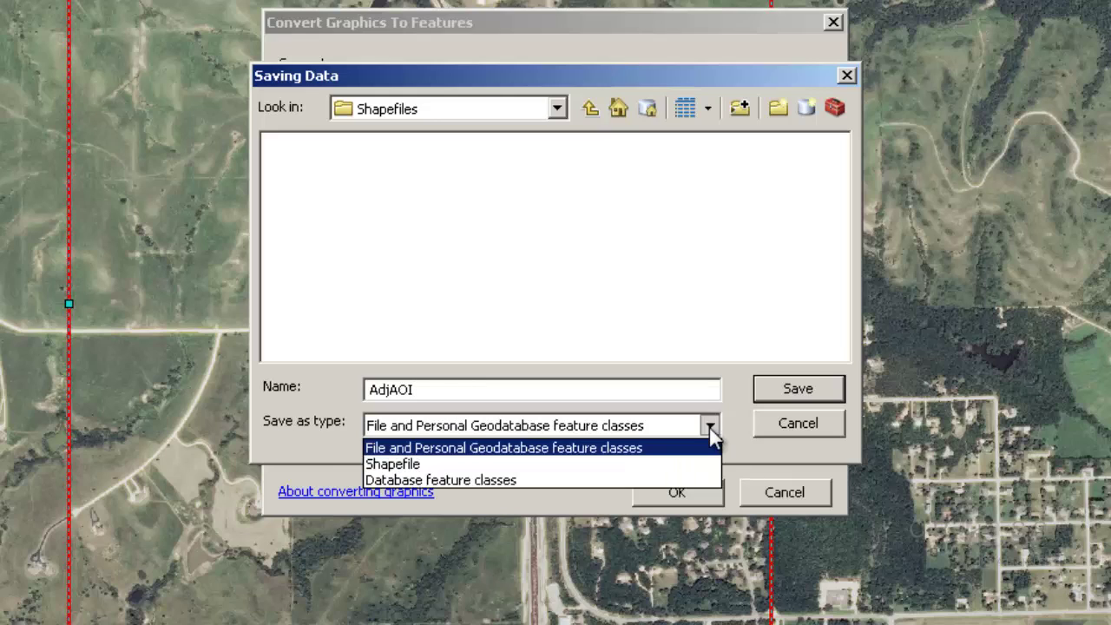
left_click(694, 465)
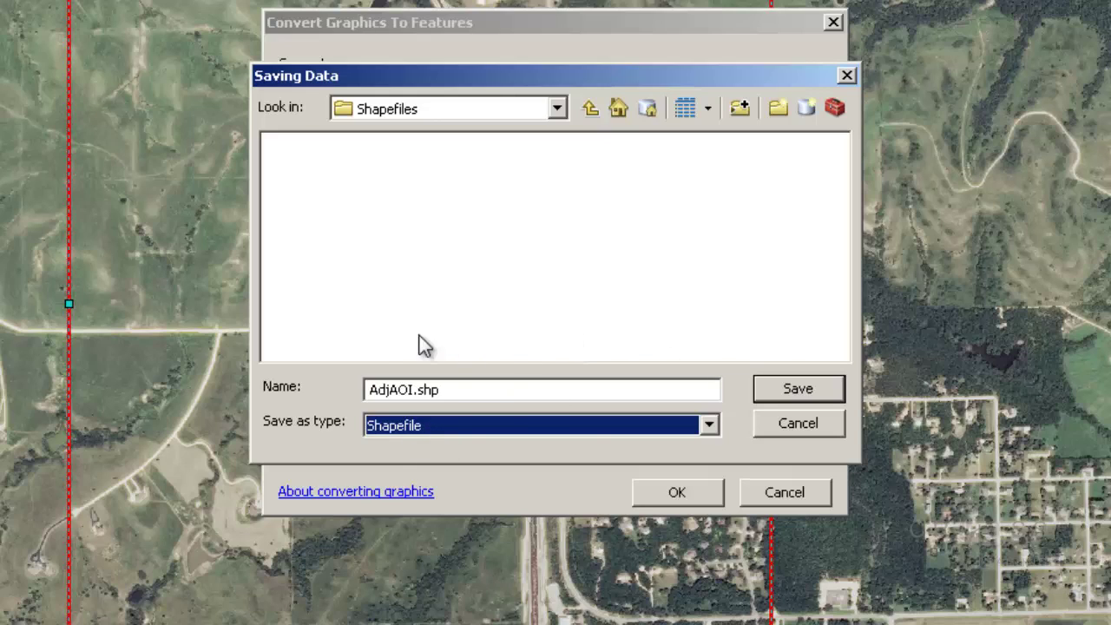
left_click(814, 388)
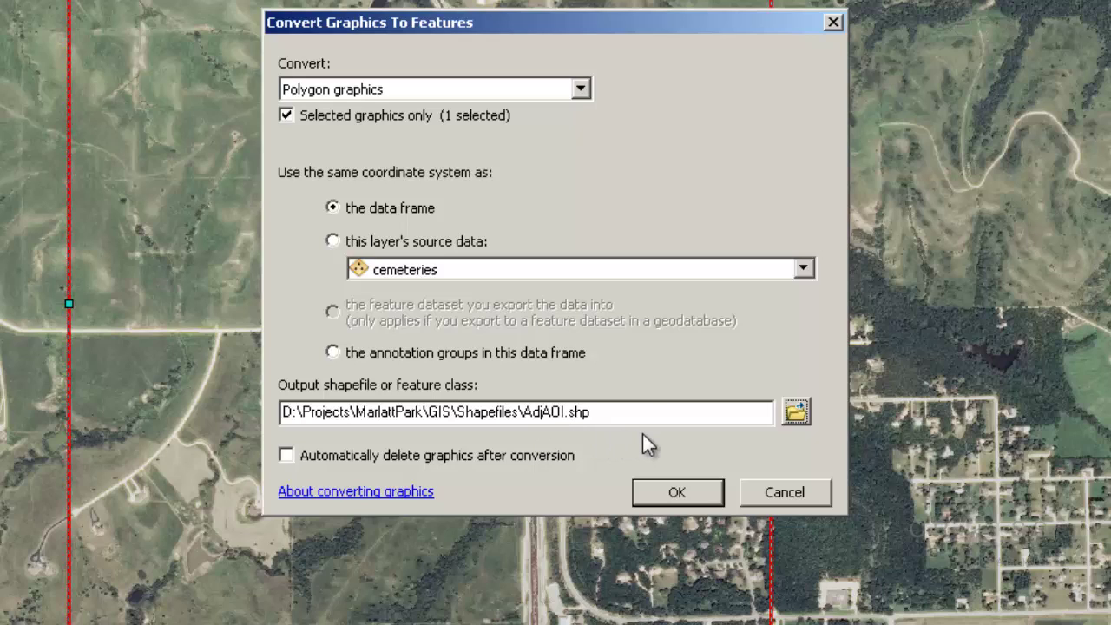
left_click(668, 489)
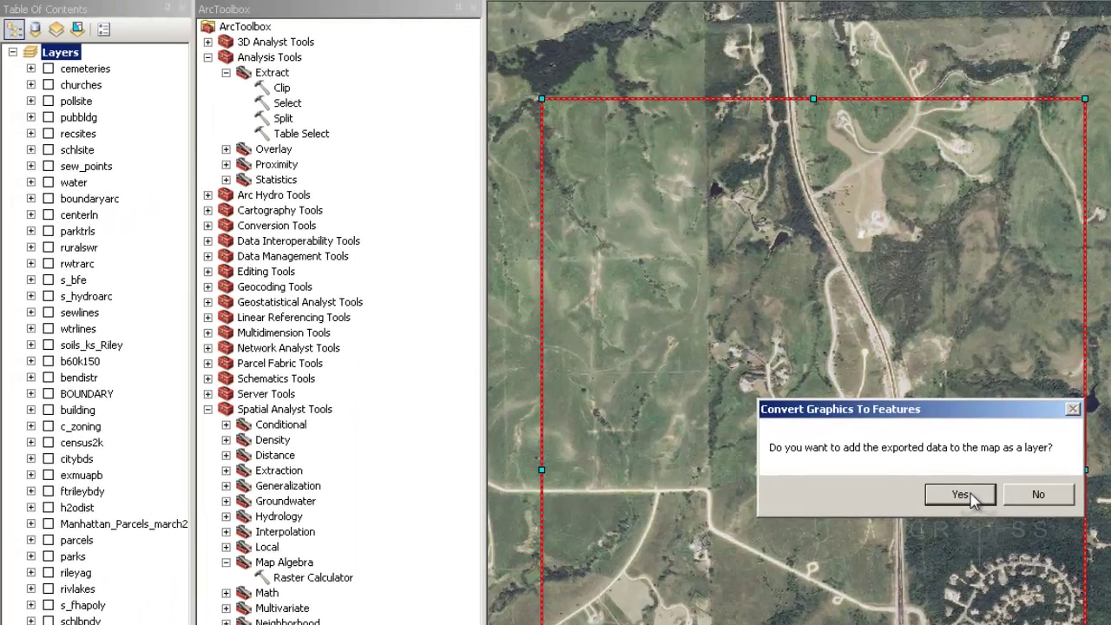
Add the exported AdjAOI shapefile to the map as a layer
left_click(617, 334)
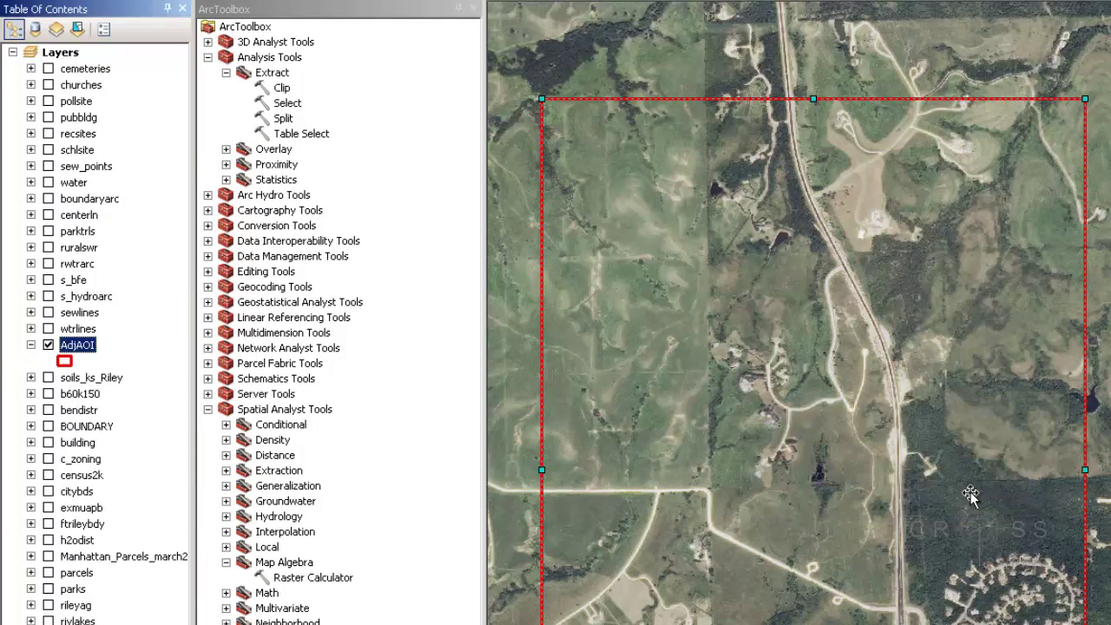